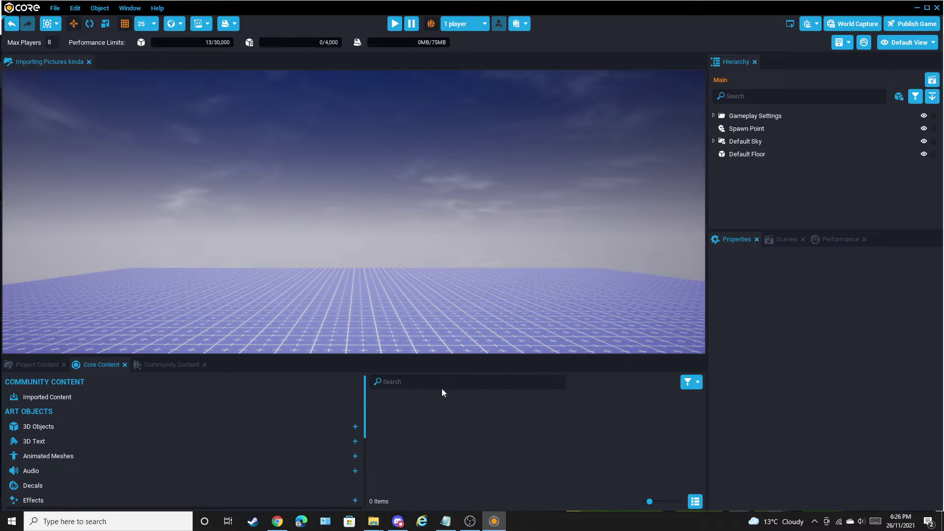
Add a UI Image from Core Content and place it upper centre at 950×700.
click(415, 383)
text(UI image)
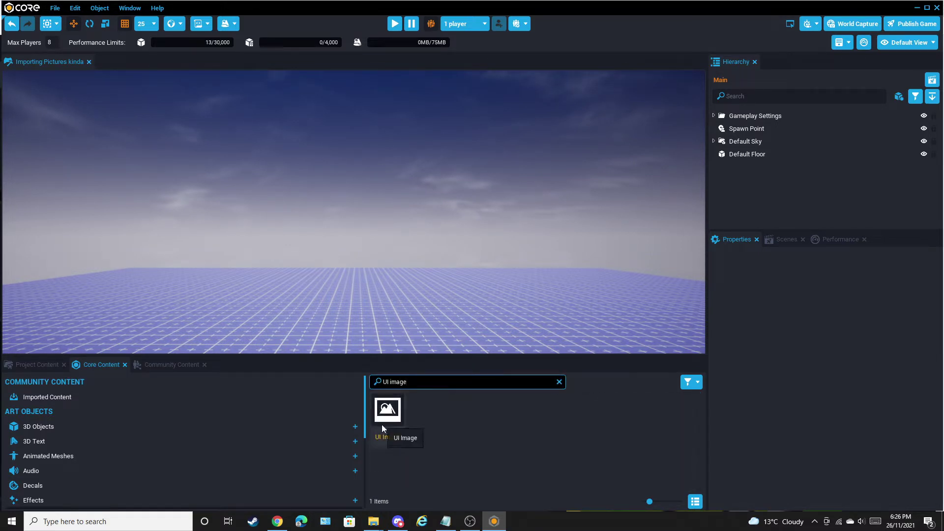
drag(386, 423, 752, 200)
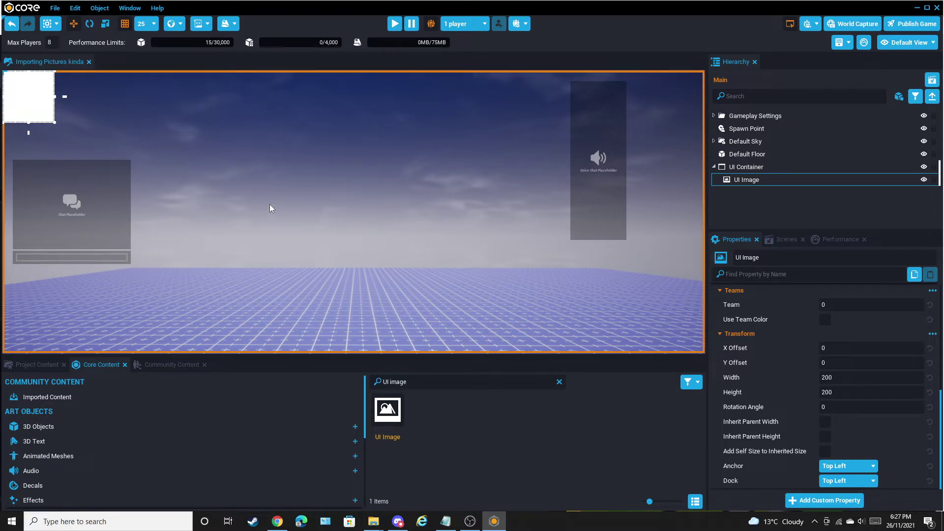
drag(35, 126, 516, 341)
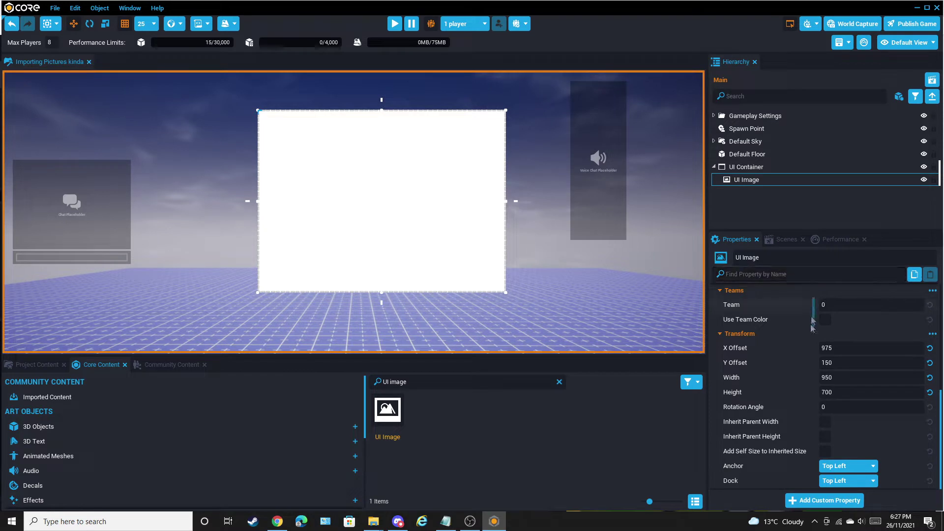
Bring the UI Image's Game ID field into view, then switch to the Transfer Test 1 page in Chrome.
scroll(811, 327, up, 5)
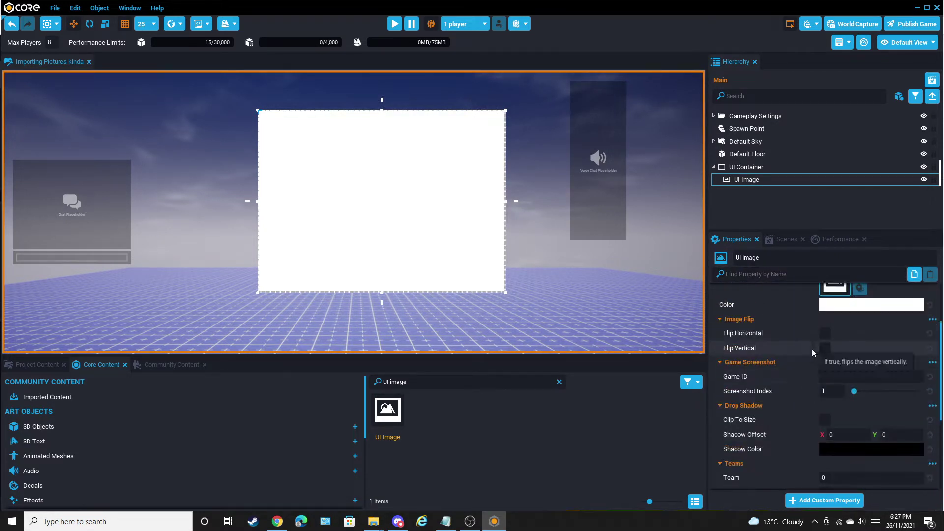
scroll(823, 367, up, 1)
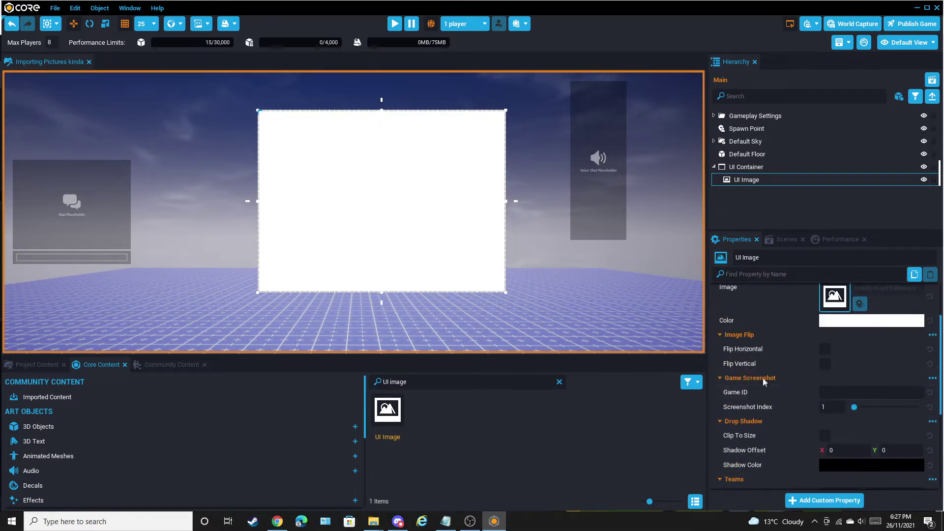
click(846, 392)
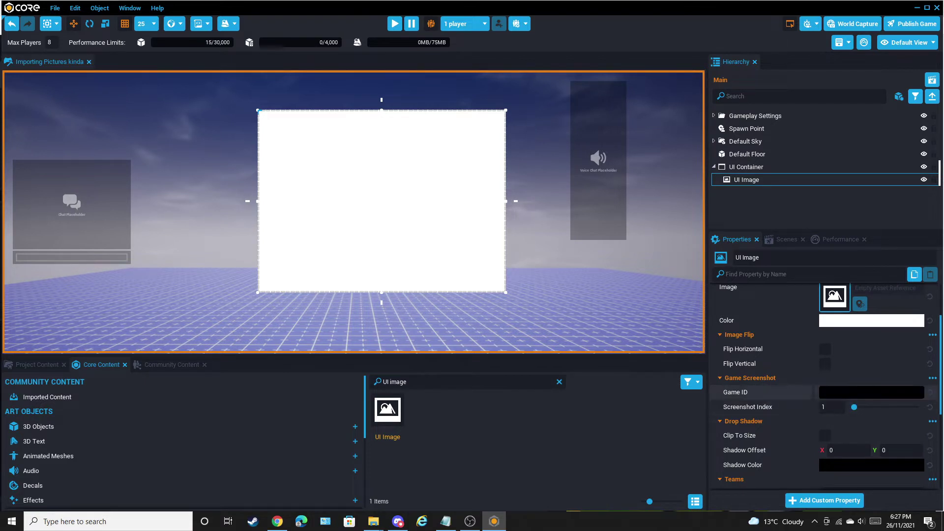
click(826, 397)
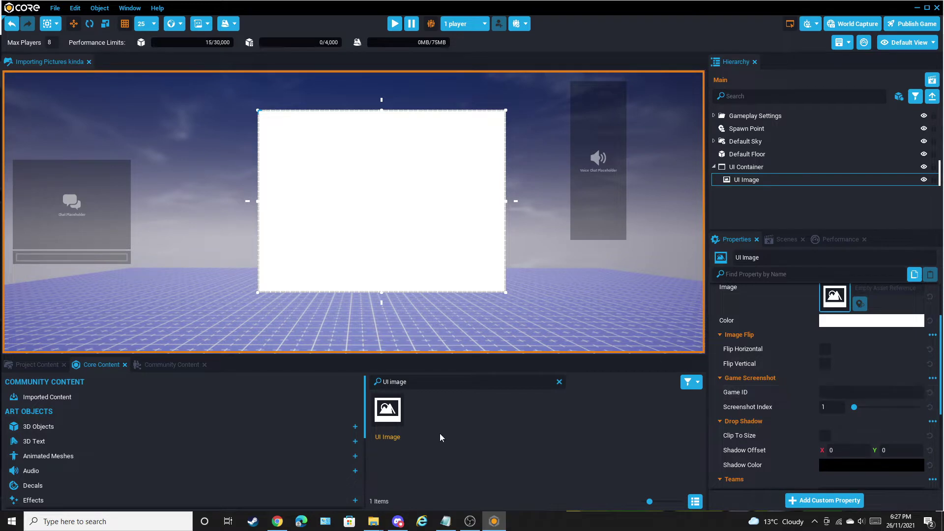
click(278, 522)
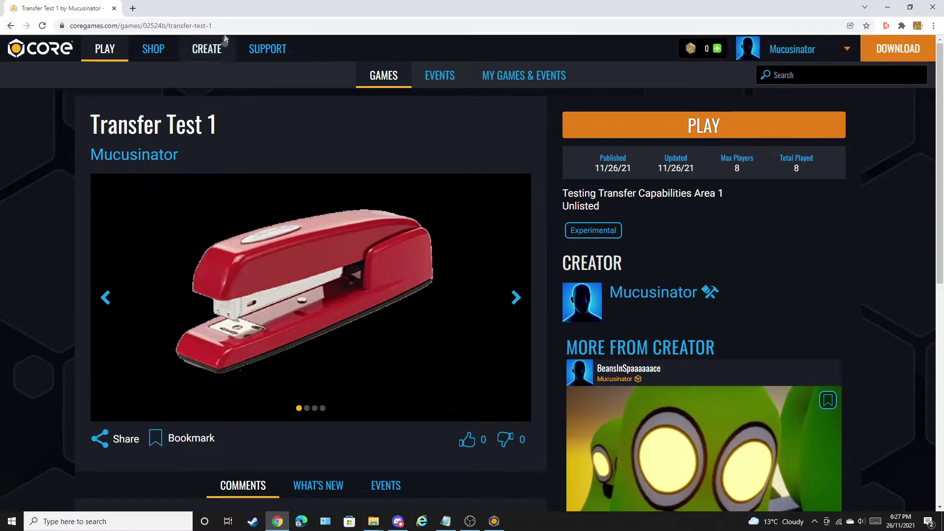
Copy the game ID 02524b/transfer-test-1 from the page address.
drag(230, 27, 145, 27)
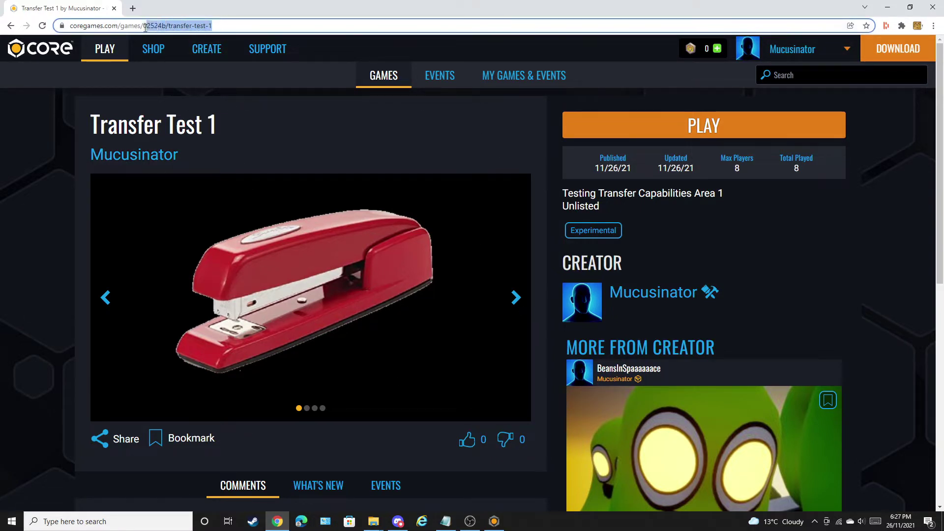
right_click(191, 27)
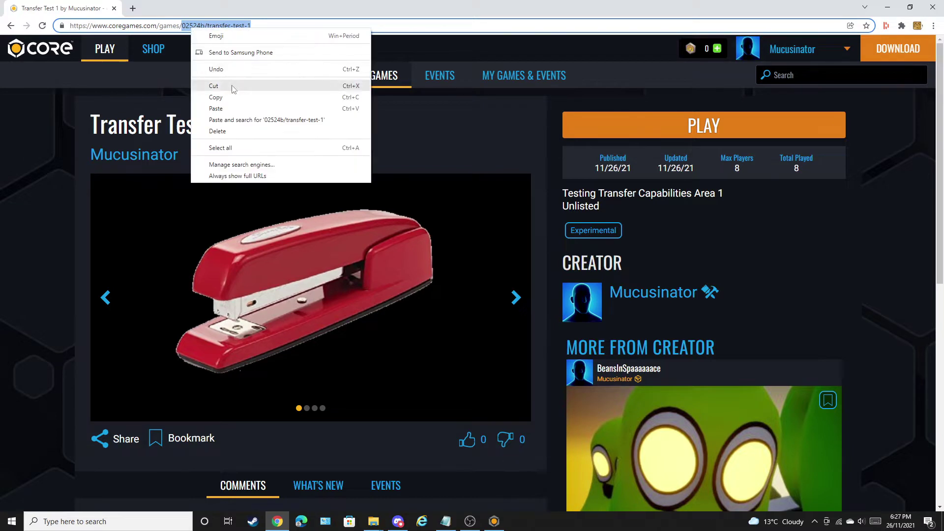
click(233, 98)
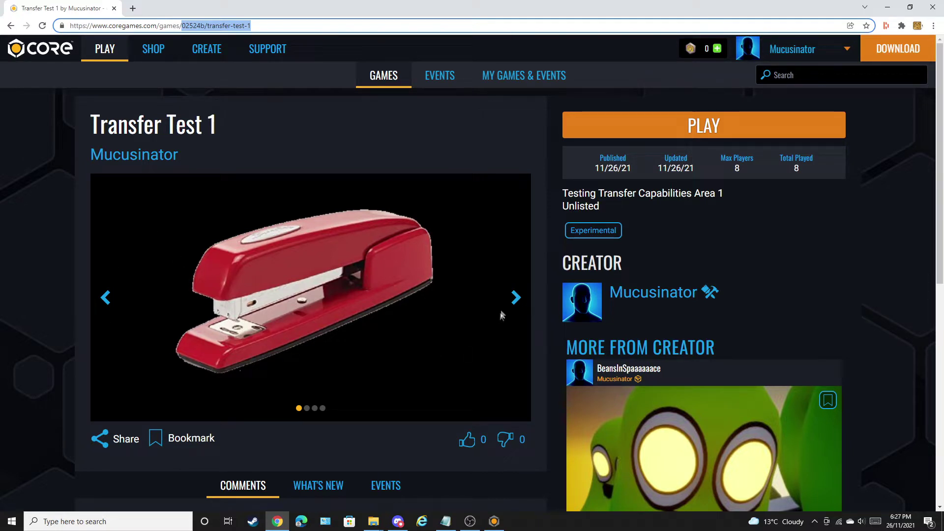
Browse the game's screenshot carousel, then return to Core Editor.
click(516, 298)
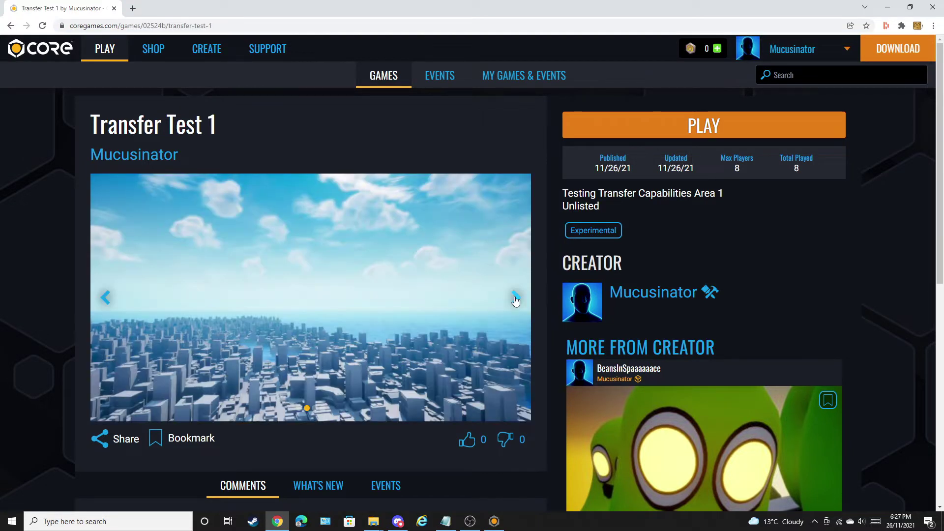
click(515, 298)
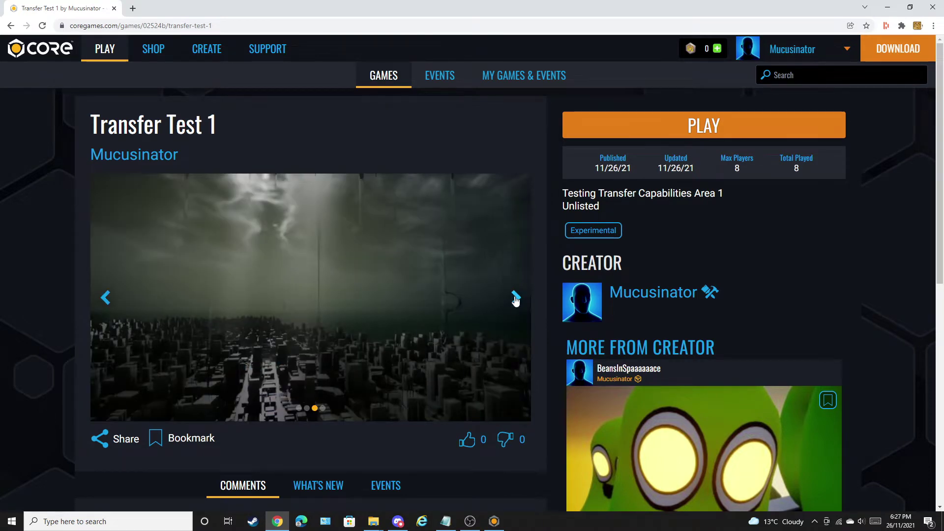
click(516, 298)
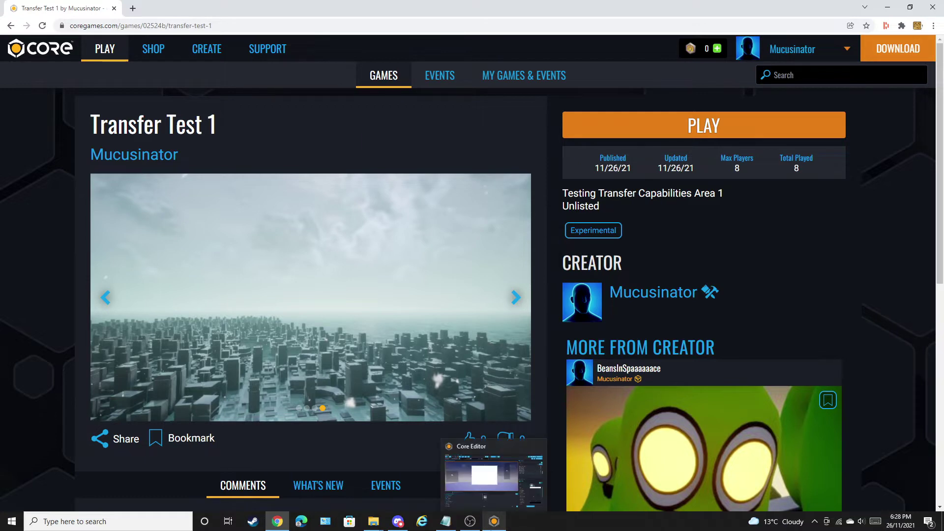
click(494, 522)
Paste 02524b/transfer-test-1 into the UI Image's Game ID.
click(846, 392)
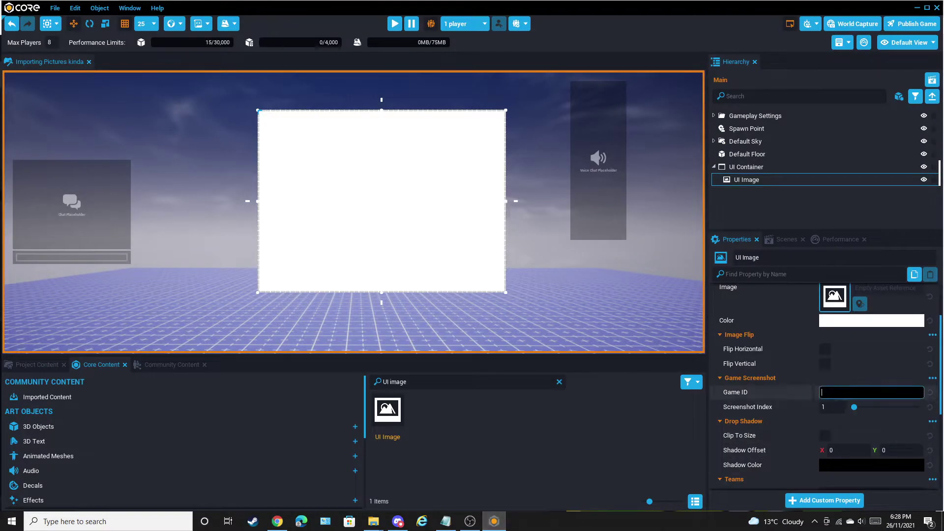
key(ctrl+v)
key(Return)
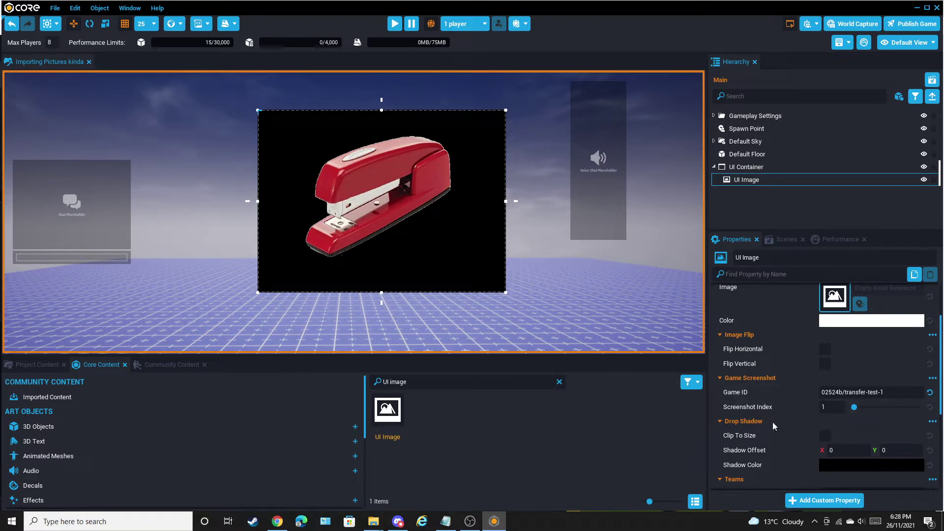
Set Screenshot Index to 5 and move the image right of centre.
click(856, 407)
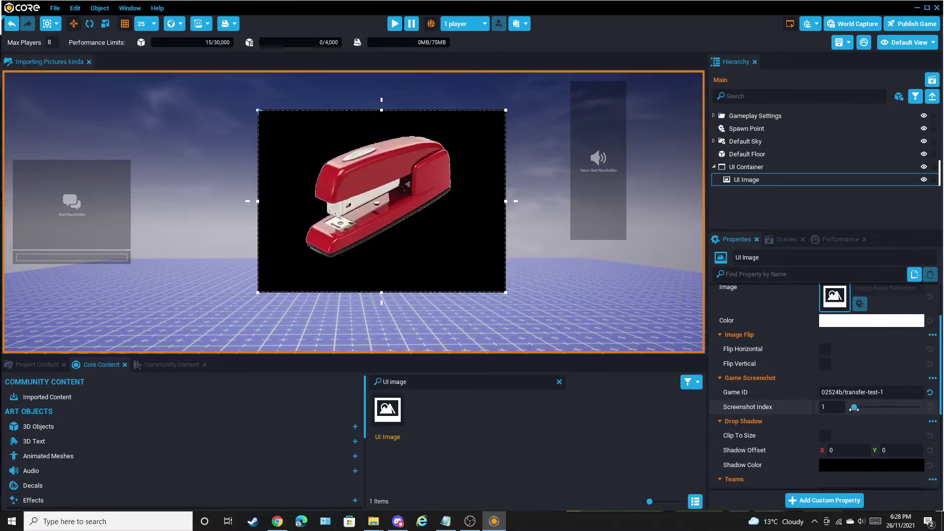
drag(855, 407, 918, 411)
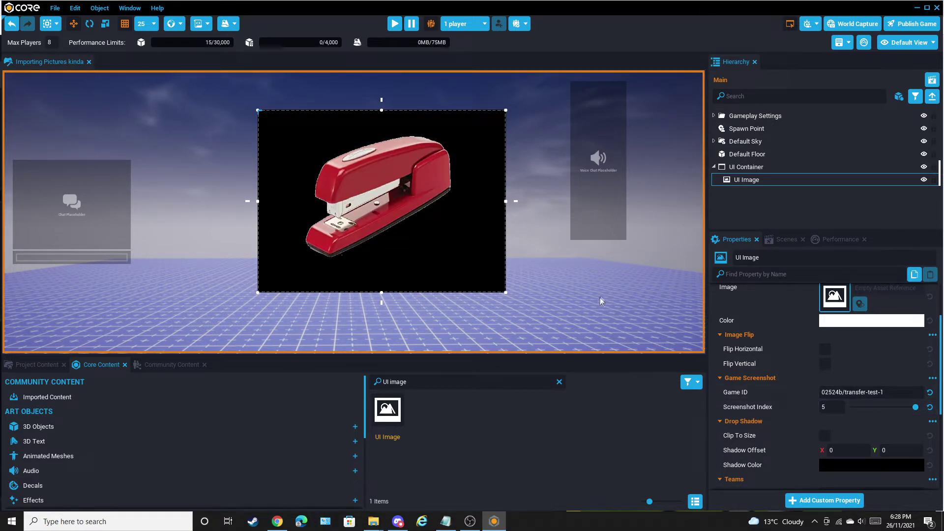
drag(460, 228, 558, 261)
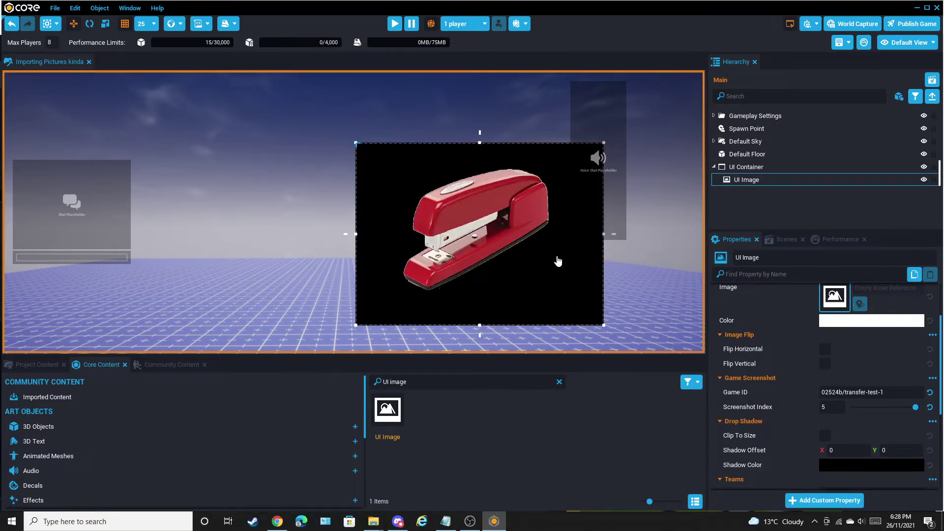
Delete the UI Container with its image and search Core Content for 'game portal'.
click(789, 171)
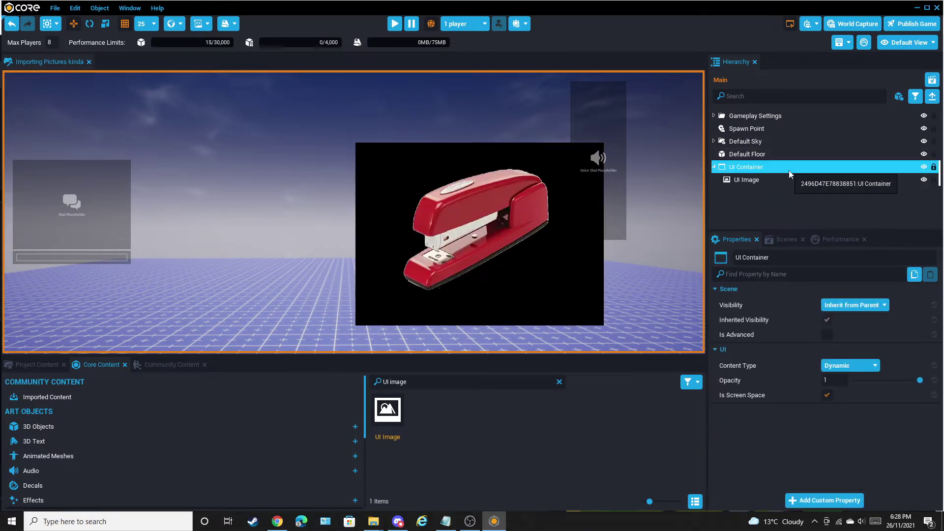
key(Delete)
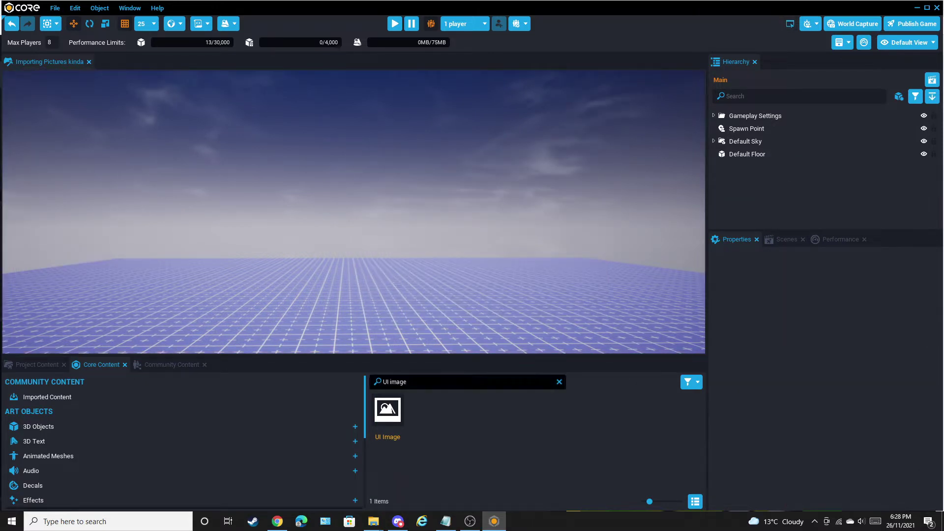
key(ctrl+a)
text(game po)
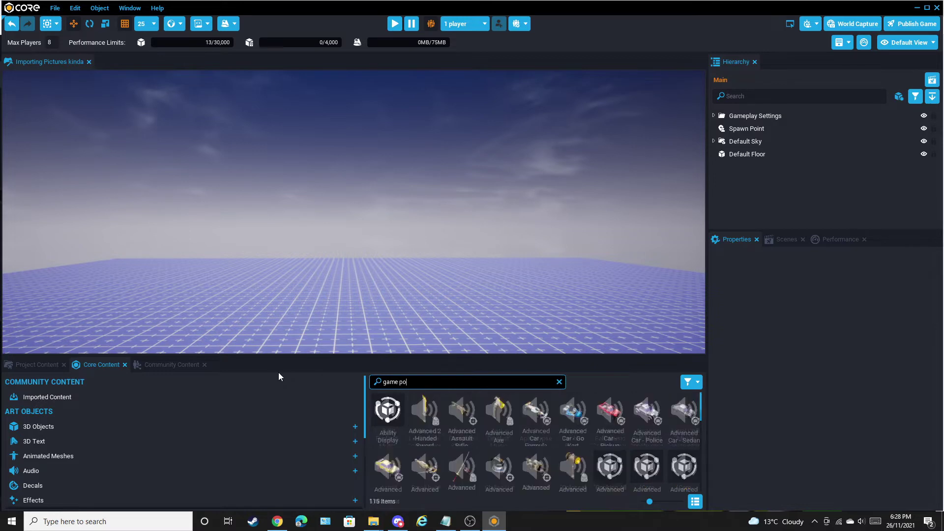
text(rtal)
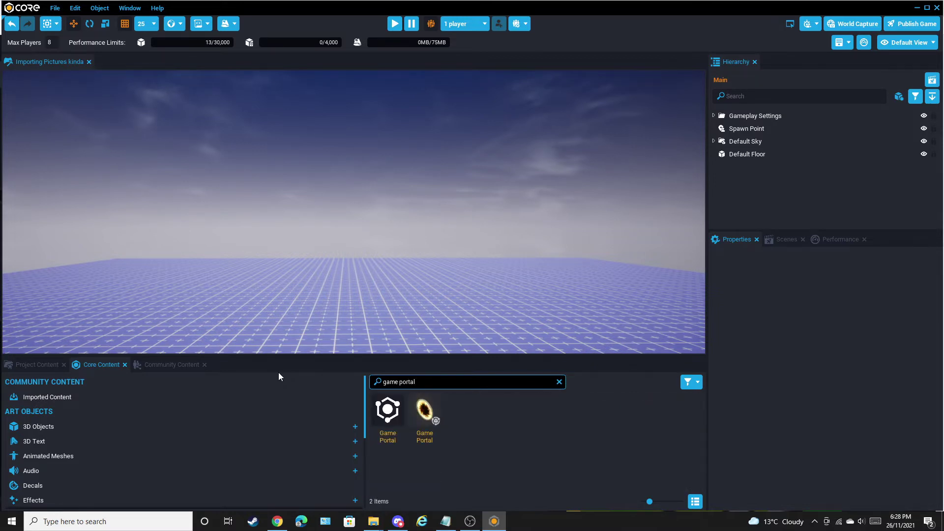
Place a Game Portal in the scene and look through its Smart properties.
mouse_move(365, 328)
right_down()
mouse_move(374, 314)
mouse_move(364, 332)
right_up()
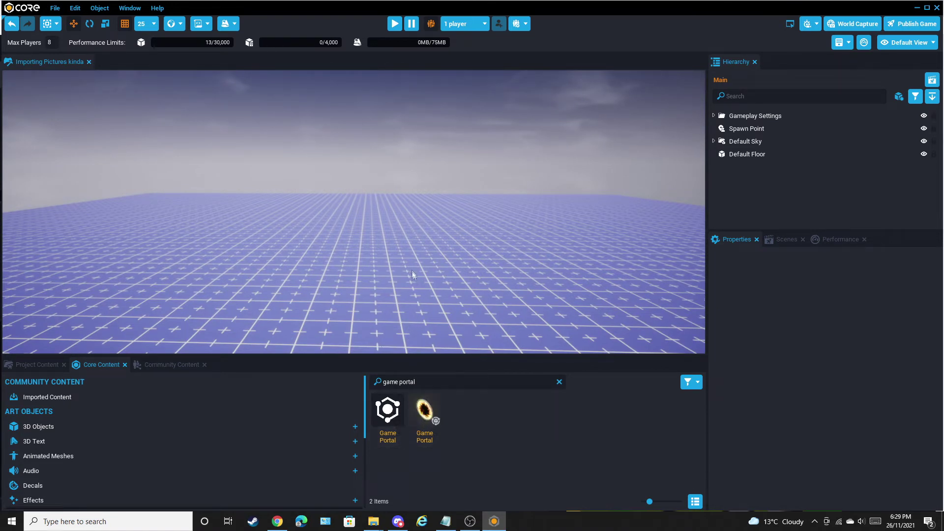
drag(412, 291, 410, 290)
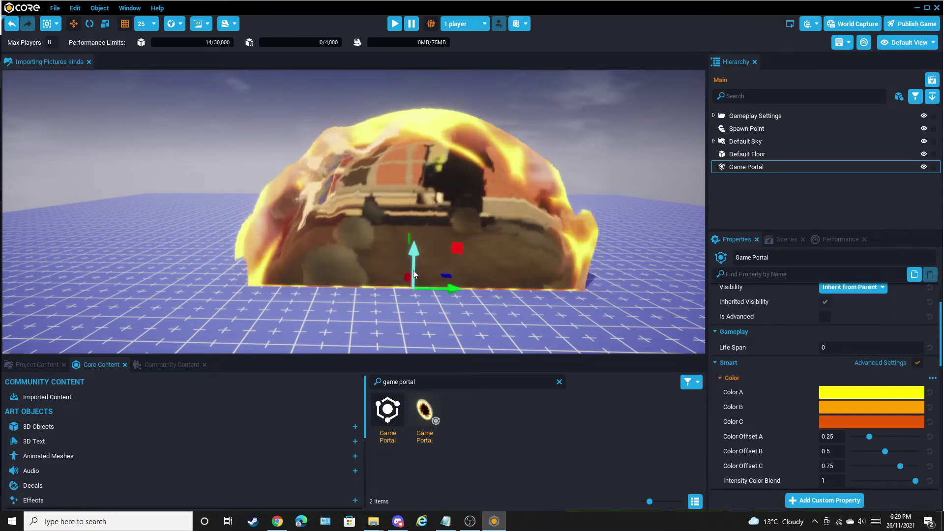
right_drag(420, 262, 408, 243)
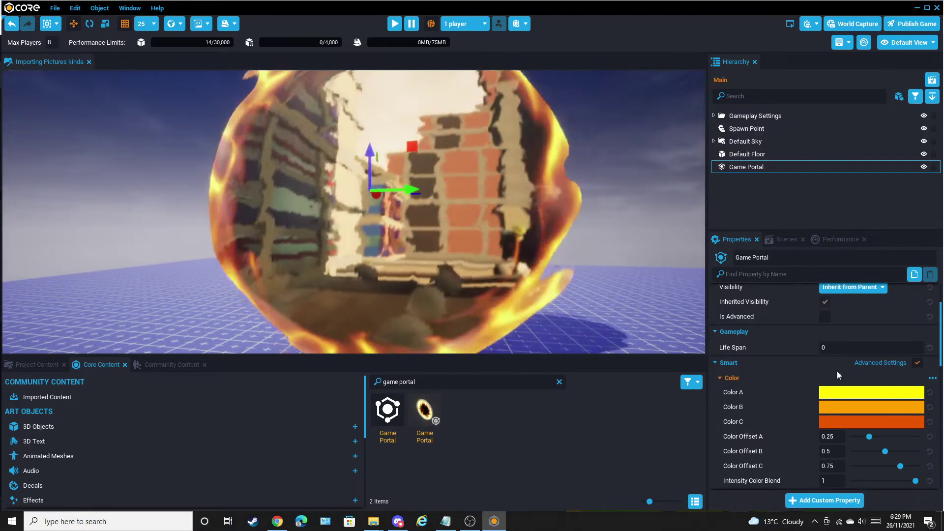
scroll(783, 353, down, 5)
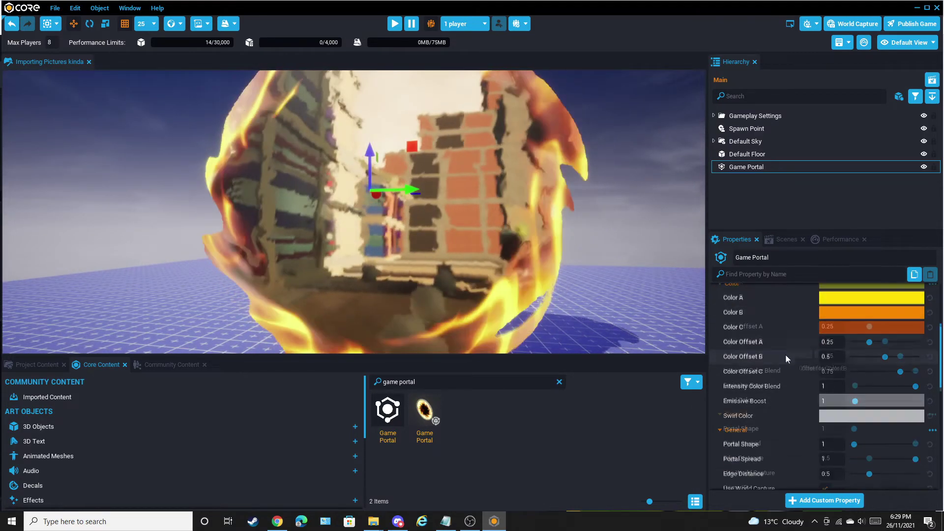
scroll(786, 354, down, 12)
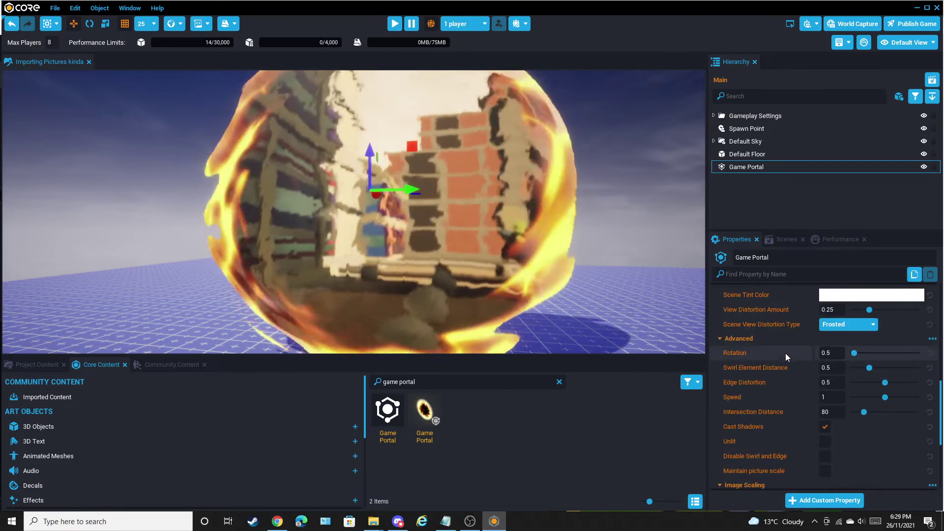
scroll(785, 353, down, 3)
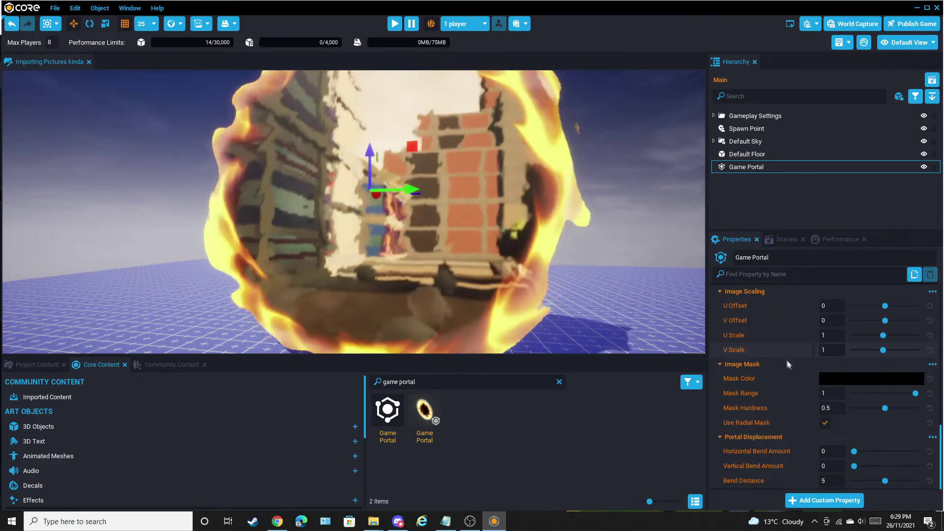
scroll(801, 362, up, 5)
scroll(799, 361, up, 5)
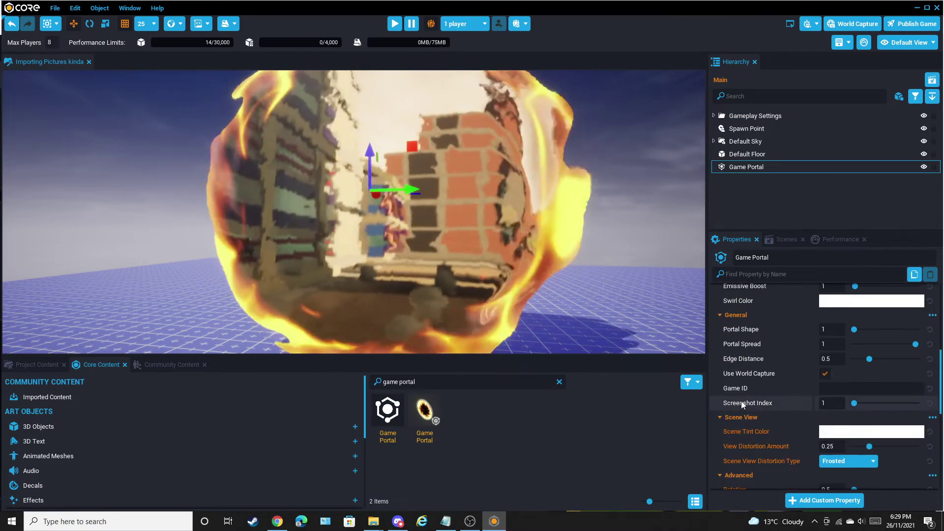
Paste the game ID into the portal's Game ID and untick Use World Capture.
click(836, 388)
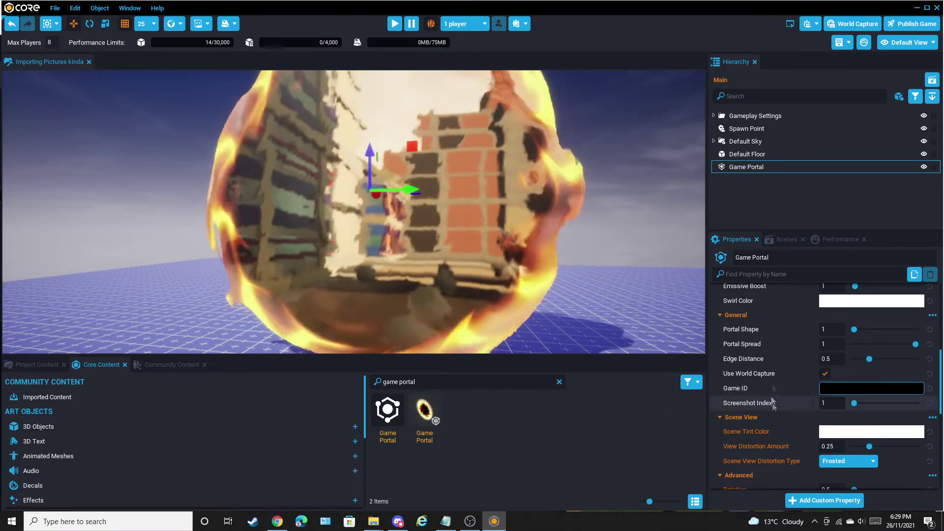
click(828, 391)
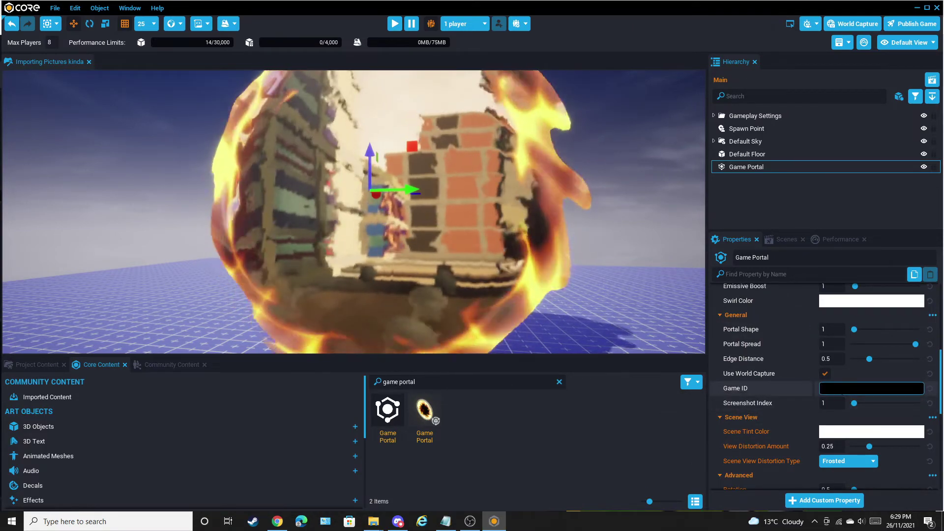
key(ctrl+v)
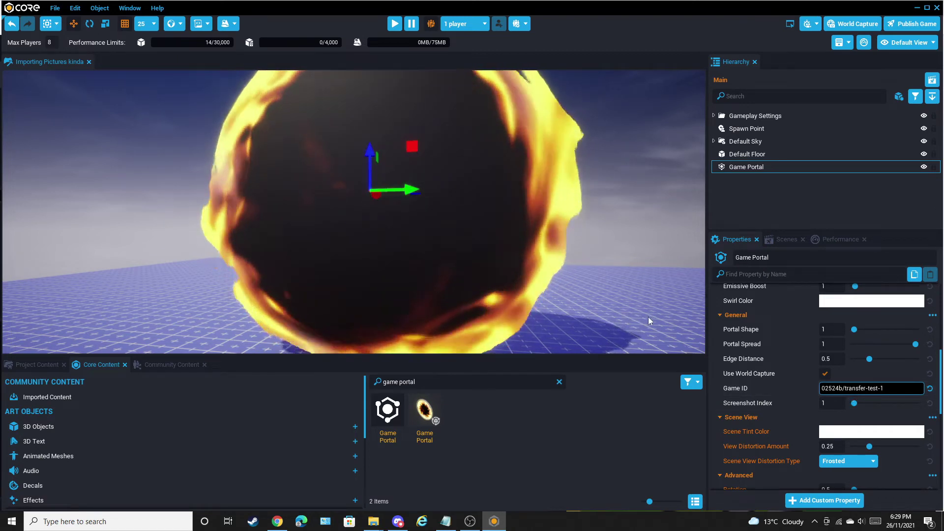
click(825, 374)
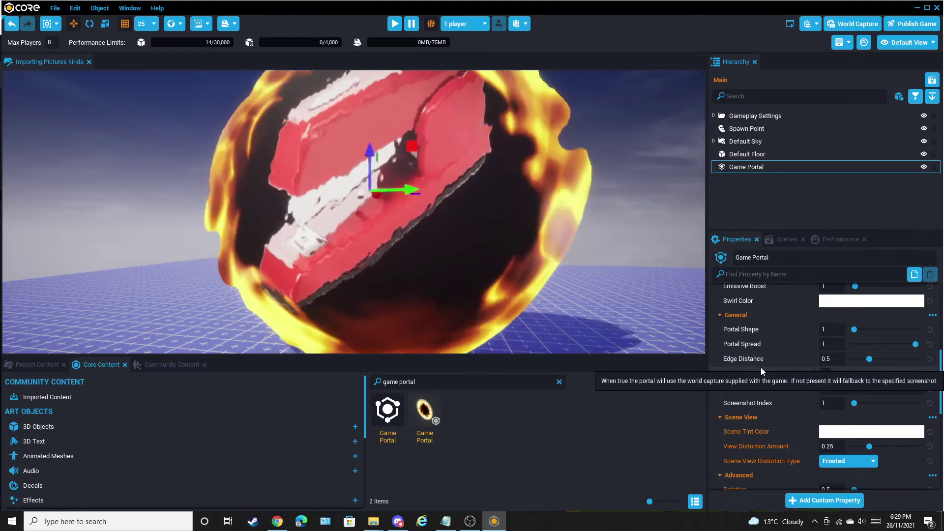
Set Emissive Boost 0, Portal Shape 2 and Edge Distance 0.
scroll(837, 344, up, 1)
drag(856, 318, 841, 341)
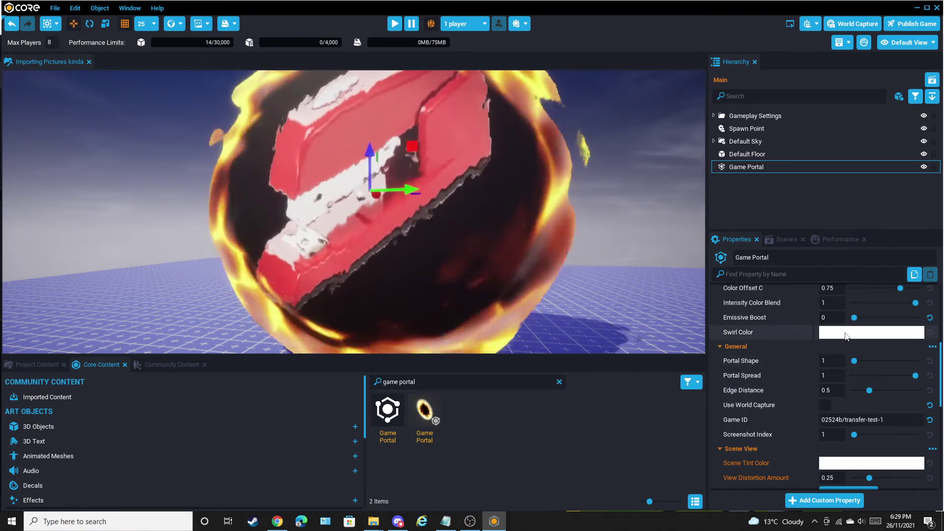
drag(860, 360, 865, 361)
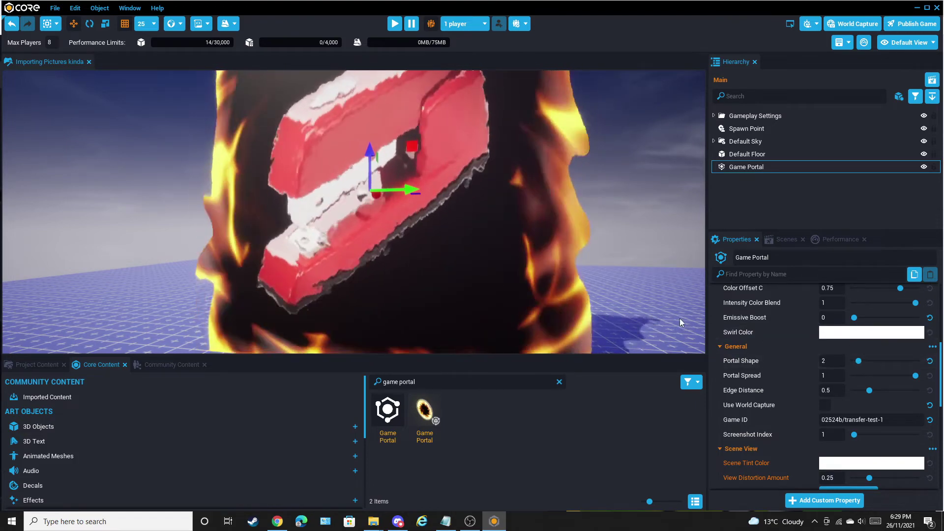
drag(869, 390, 854, 390)
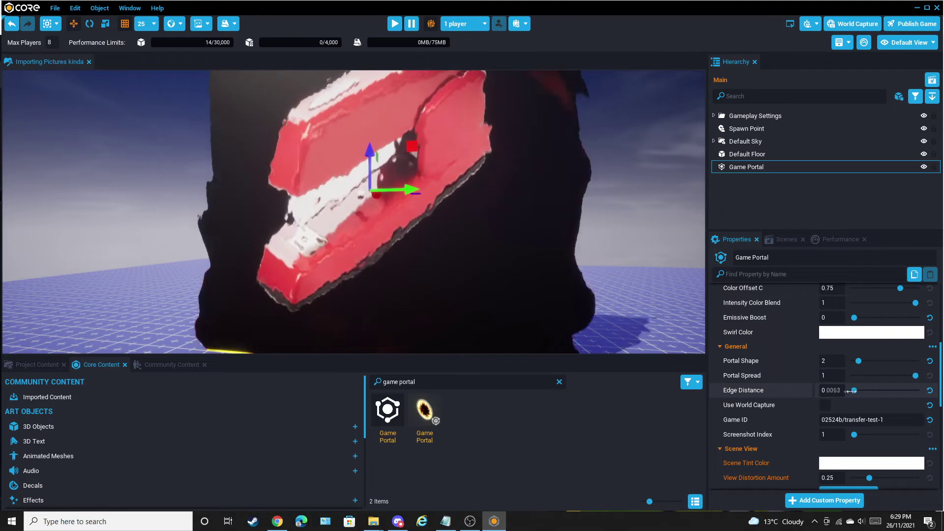
scroll(828, 400, down, 3)
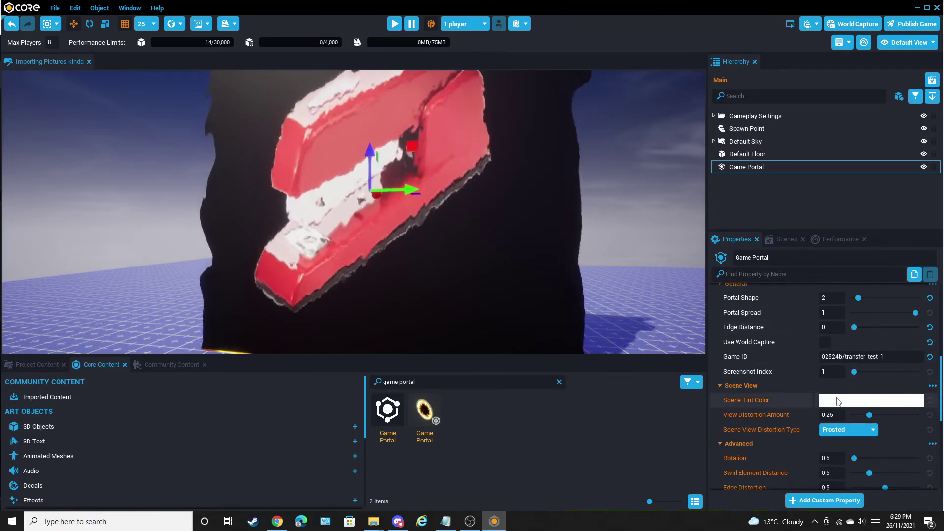
scroll(838, 401, down, 4)
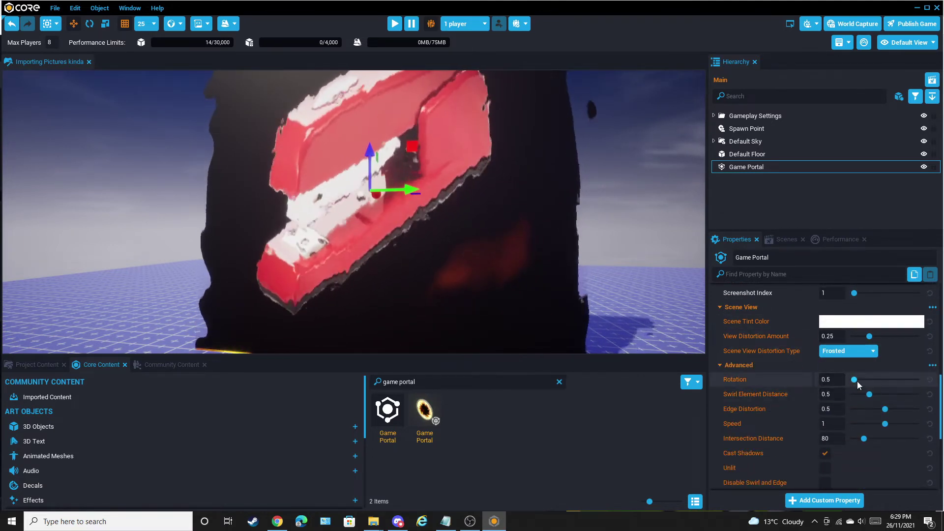
Zero the Advanced rotation and swirl sliders and choose Screenshot Index 2.
drag(854, 379, 849, 438)
scroll(841, 417, down, 5)
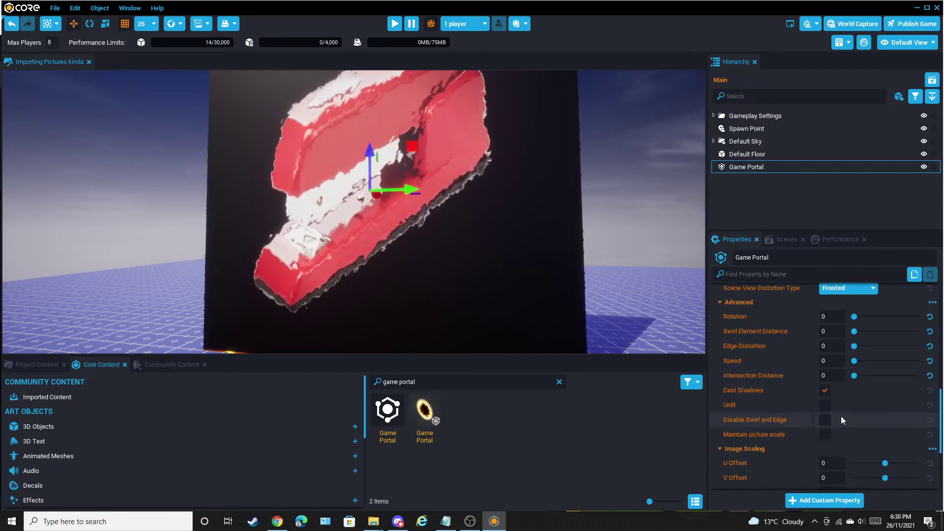
scroll(842, 411, down, 3)
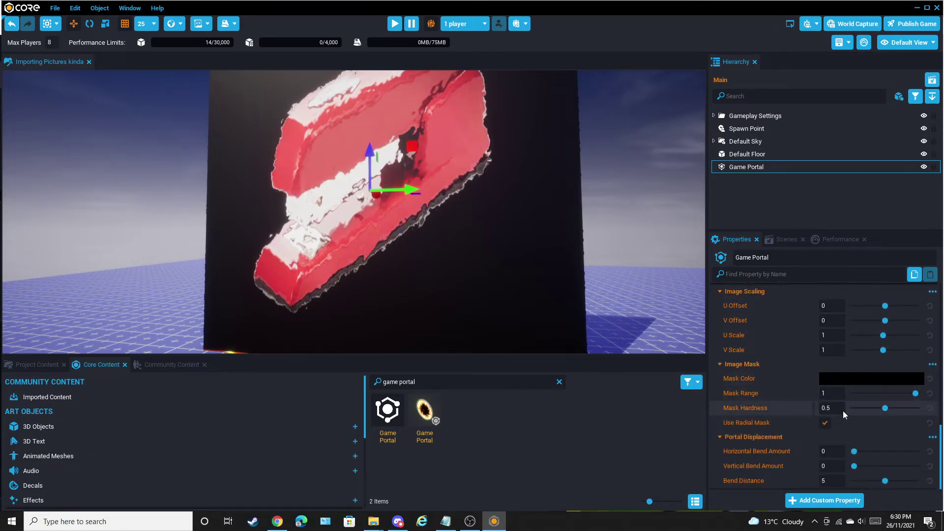
right_drag(485, 221, 488, 263)
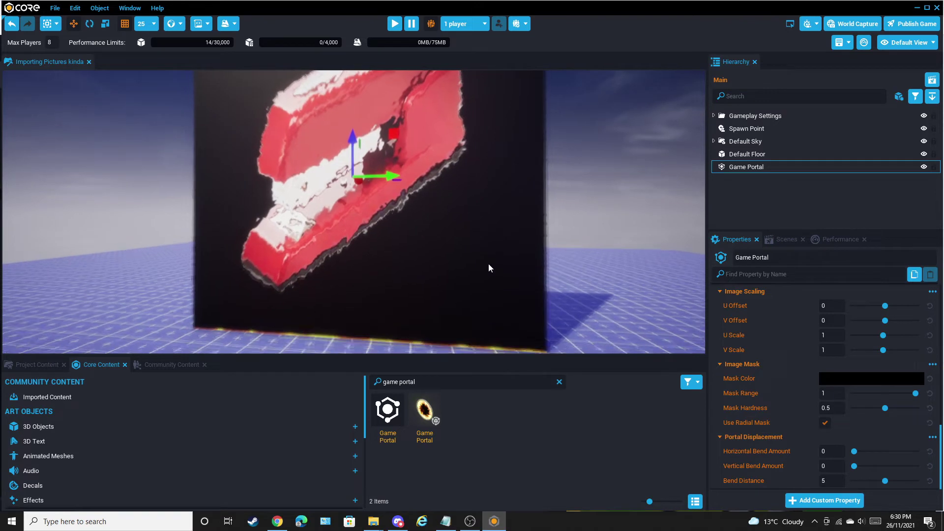
scroll(896, 372, down, 10)
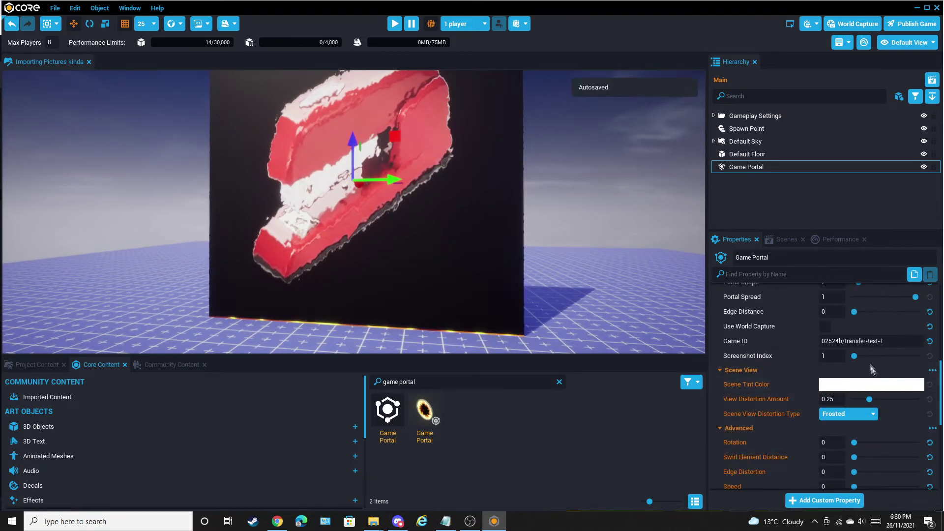
click(866, 355)
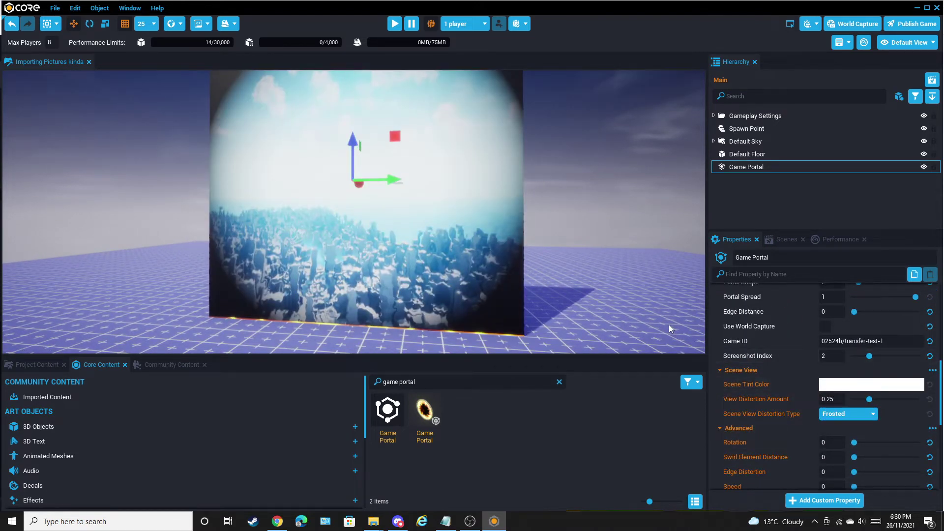
Untick Use Radial Mask and set Mask Hardness to 1 so the city fills the square.
scroll(577, 267, up, 5)
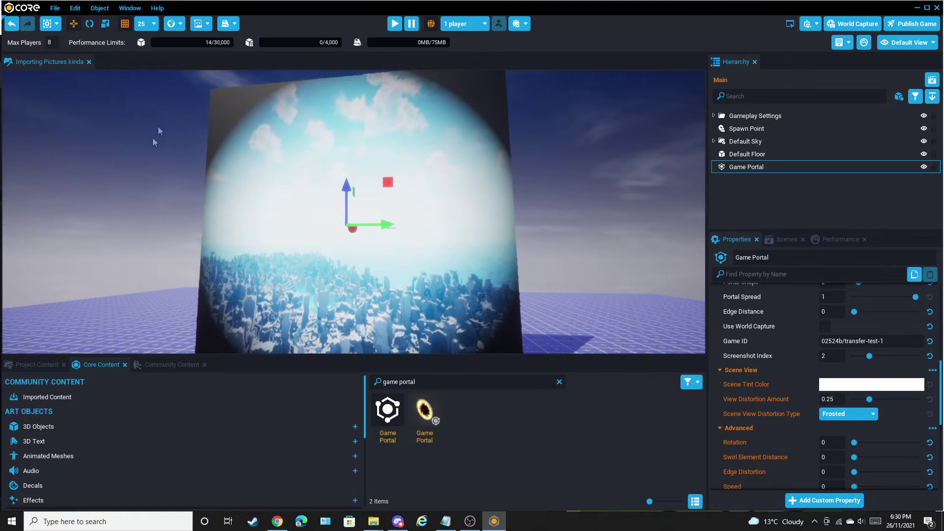
scroll(893, 379, down, 8)
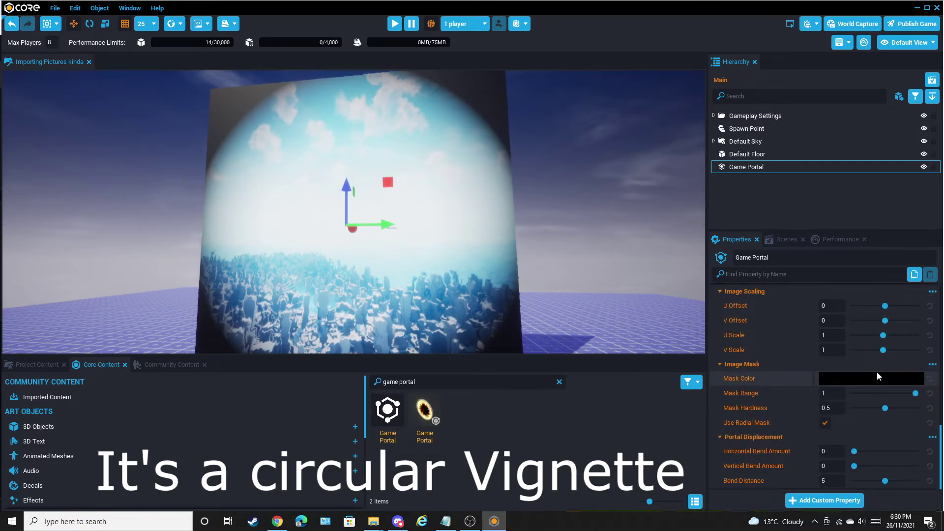
scroll(870, 382, up, 8)
scroll(843, 389, up, 3)
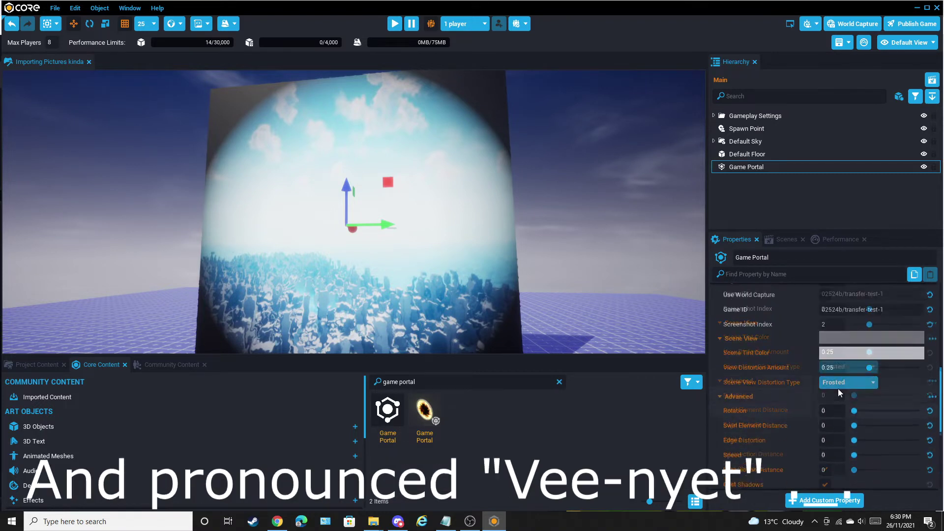
scroll(843, 375, down, 10)
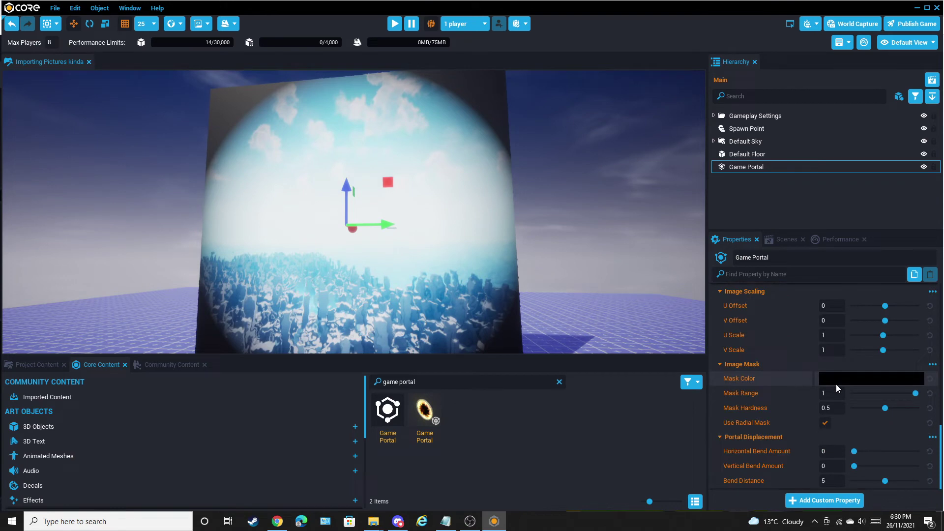
click(825, 422)
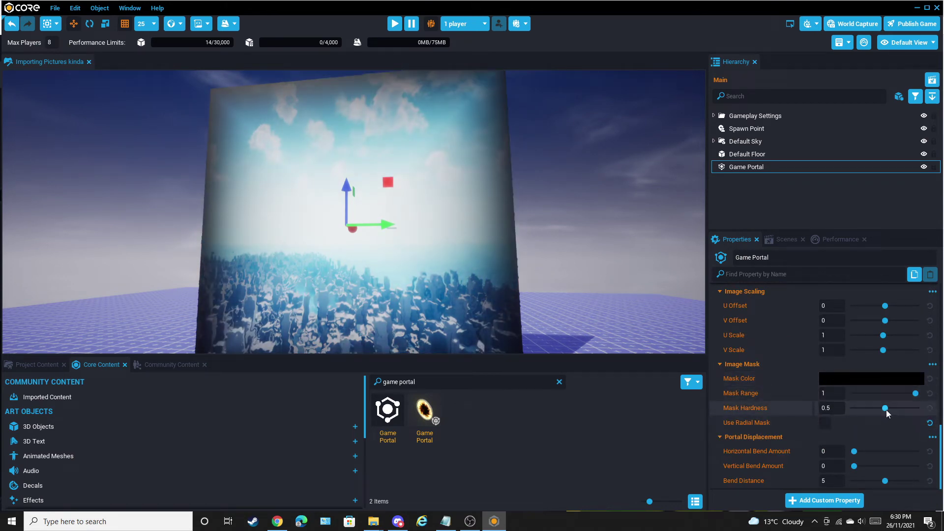
drag(885, 408, 941, 406)
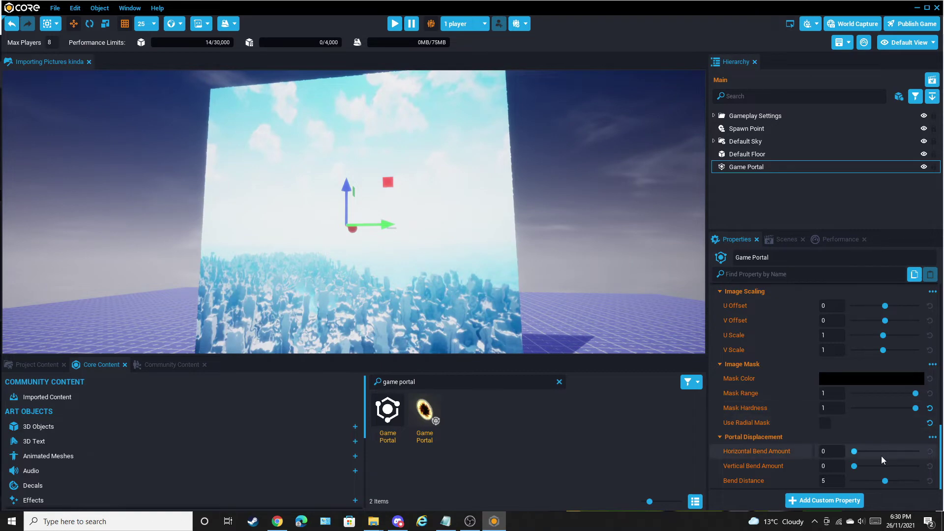
scroll(836, 430, up, 5)
Drag View Distortion Amount from 0.25 to 0 under Scene View.
scroll(501, 241, up, 5)
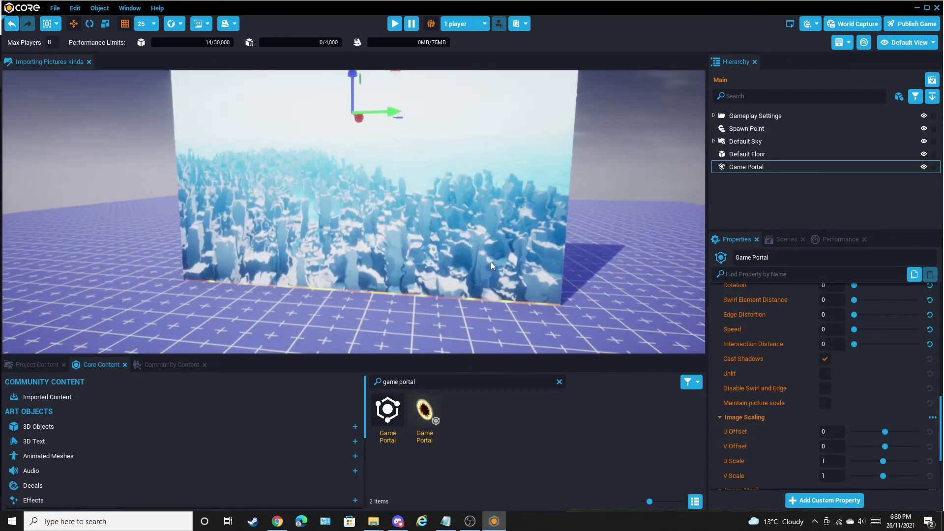
scroll(497, 261, down, 3)
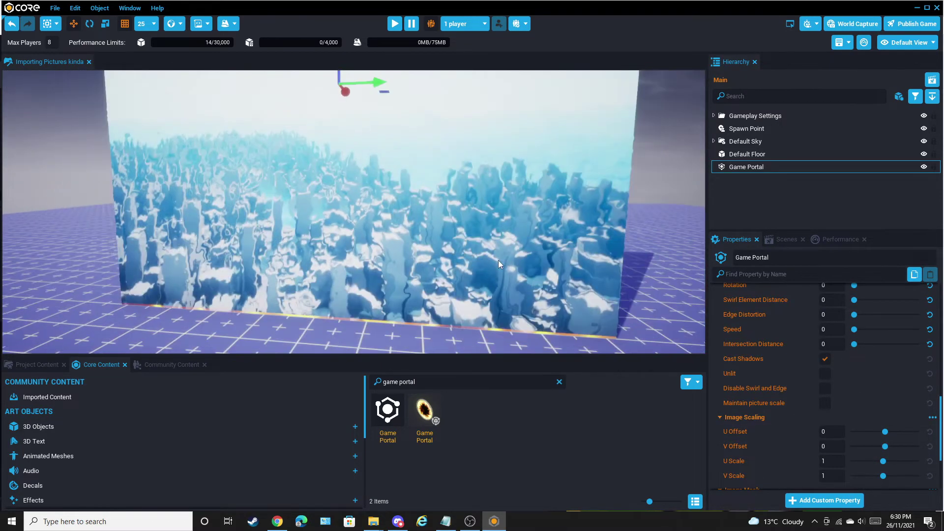
scroll(736, 344, up, 1)
scroll(743, 346, up, 2)
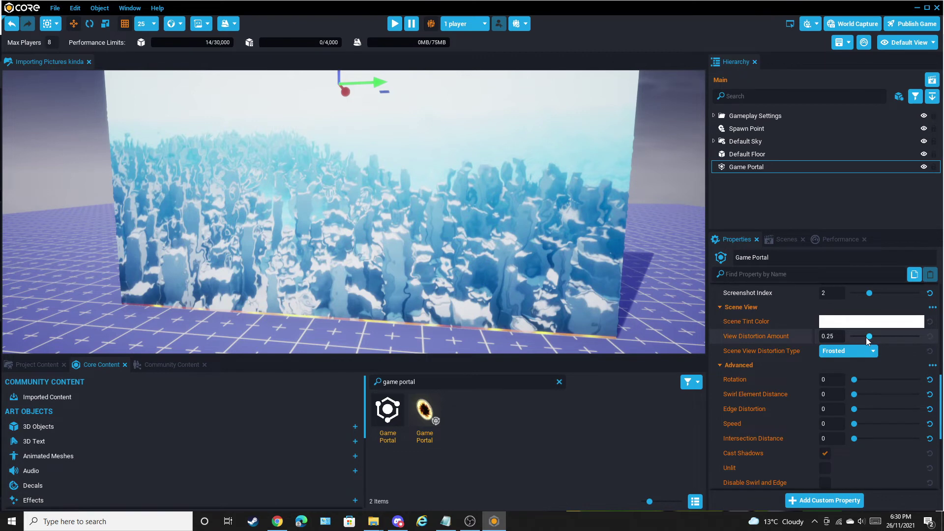
drag(866, 337, 850, 337)
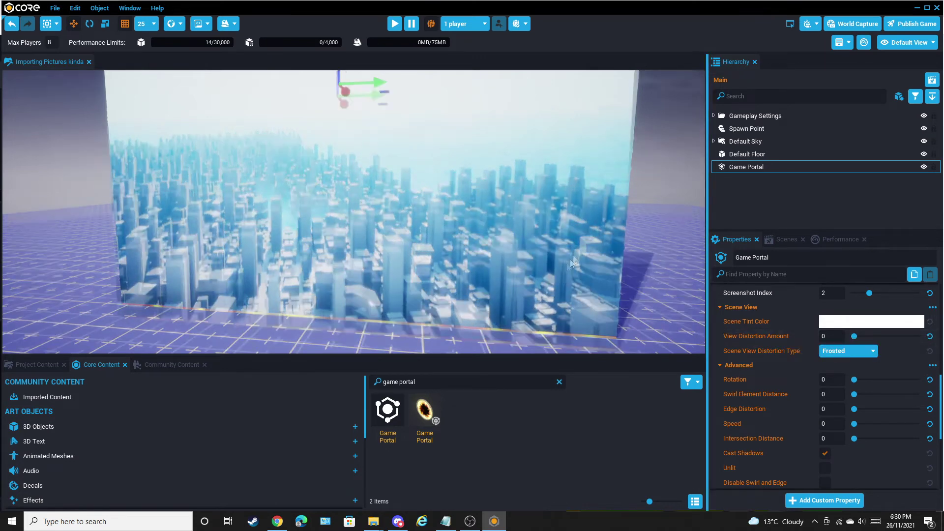
scroll(581, 246, down, 5)
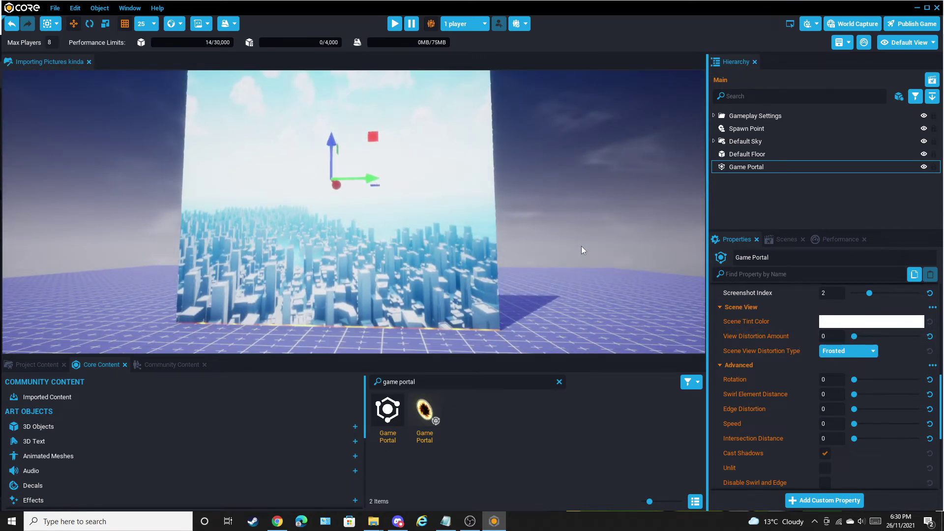
Switch to the resize tool and review the portal's properties.
key(r)
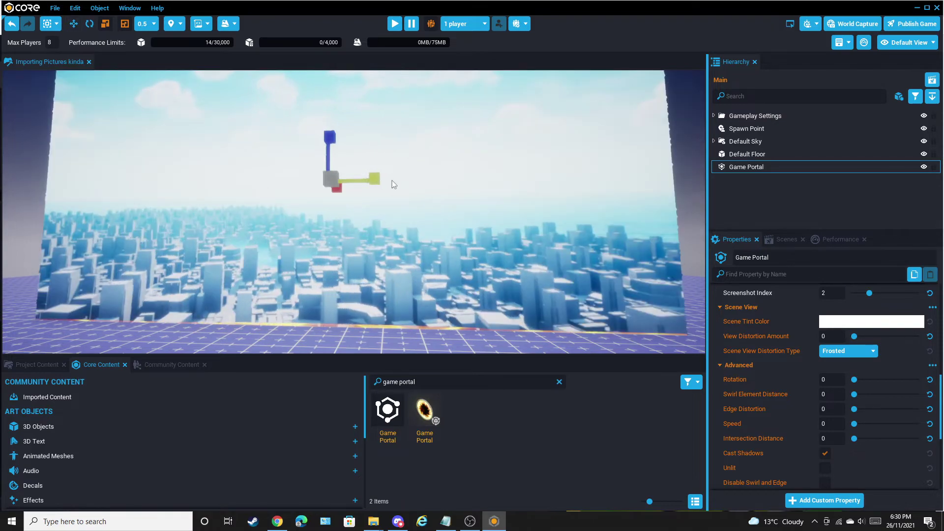
scroll(401, 197, up, 3)
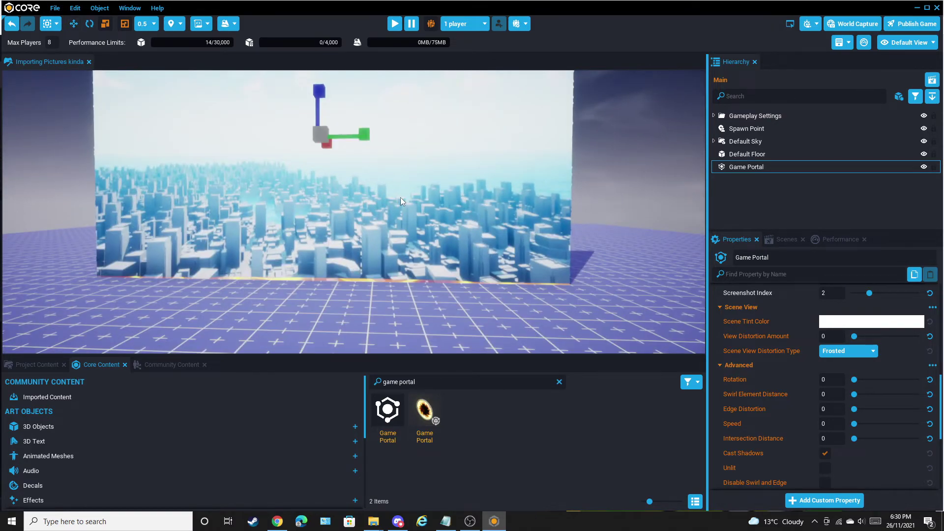
scroll(293, 270, up, 4)
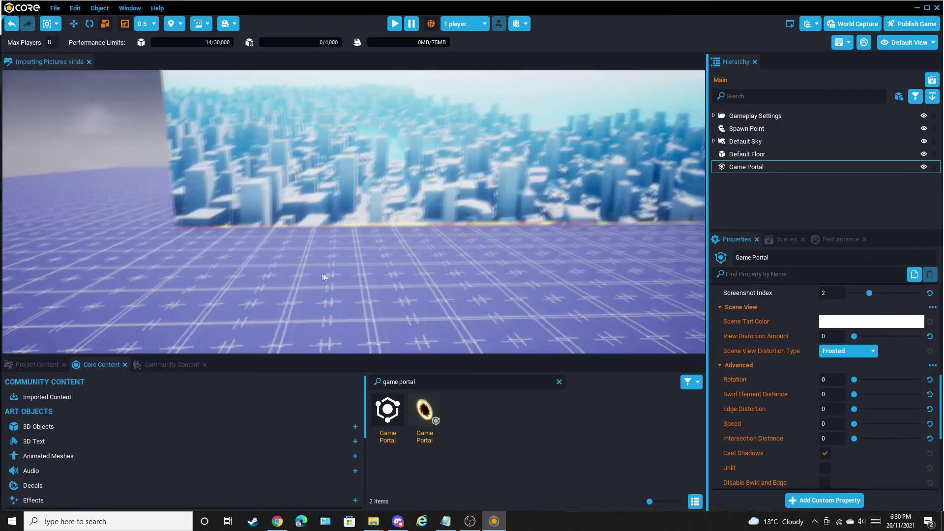
scroll(344, 274, down, 2)
scroll(476, 149, down, 2)
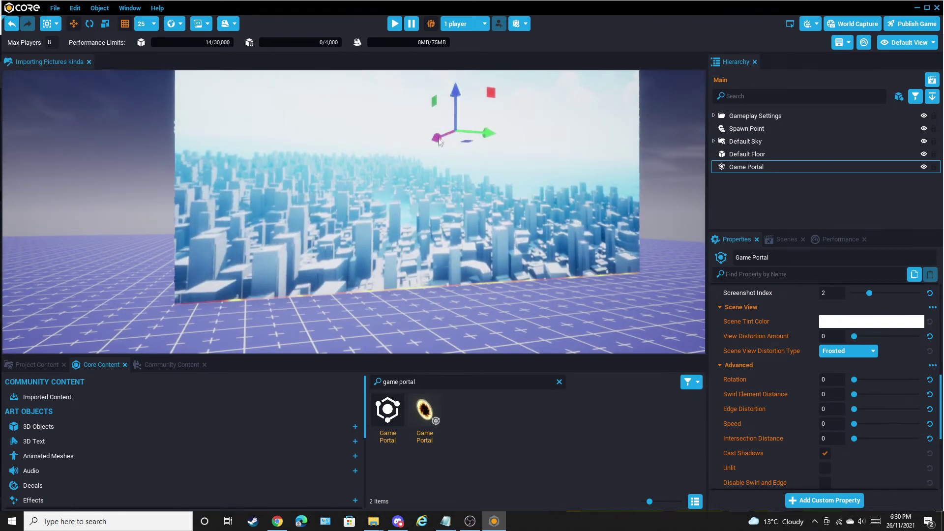
scroll(432, 147, up, 5)
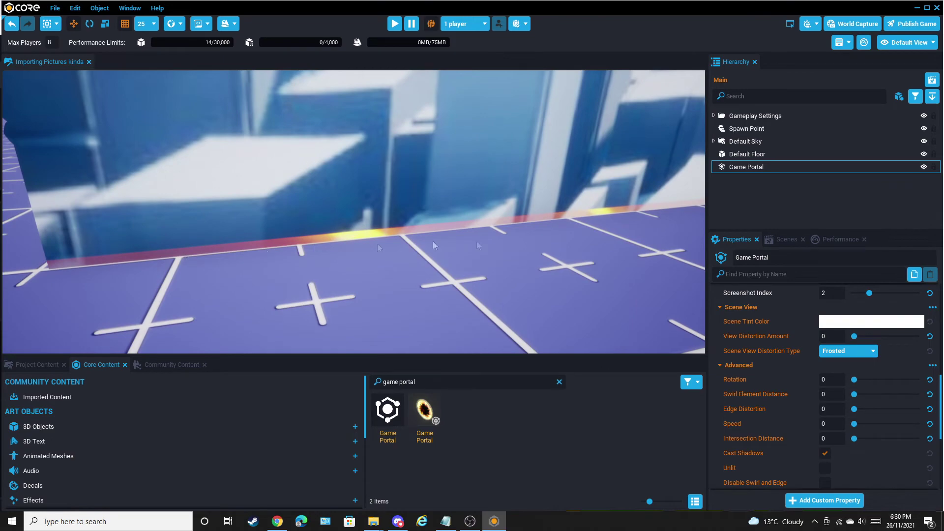
scroll(367, 273, down, 5)
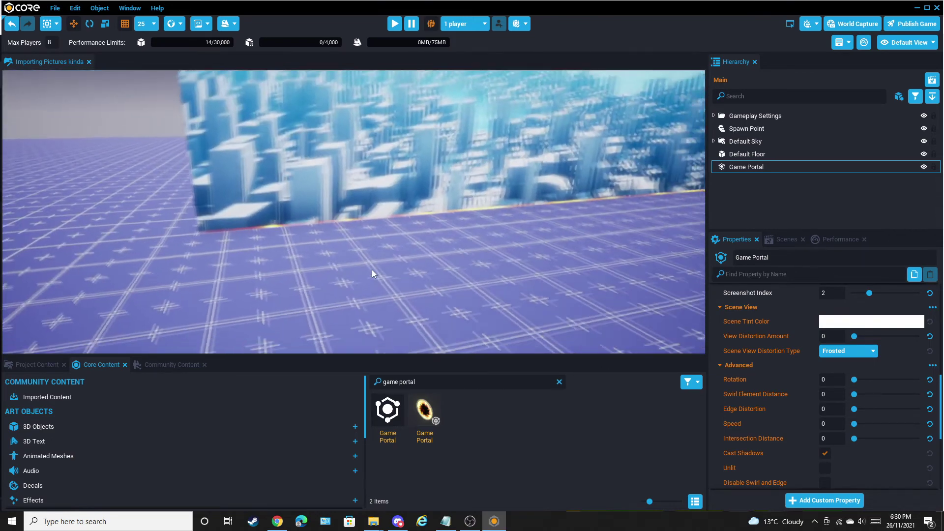
scroll(372, 274, down, 3)
scroll(833, 395, up, 10)
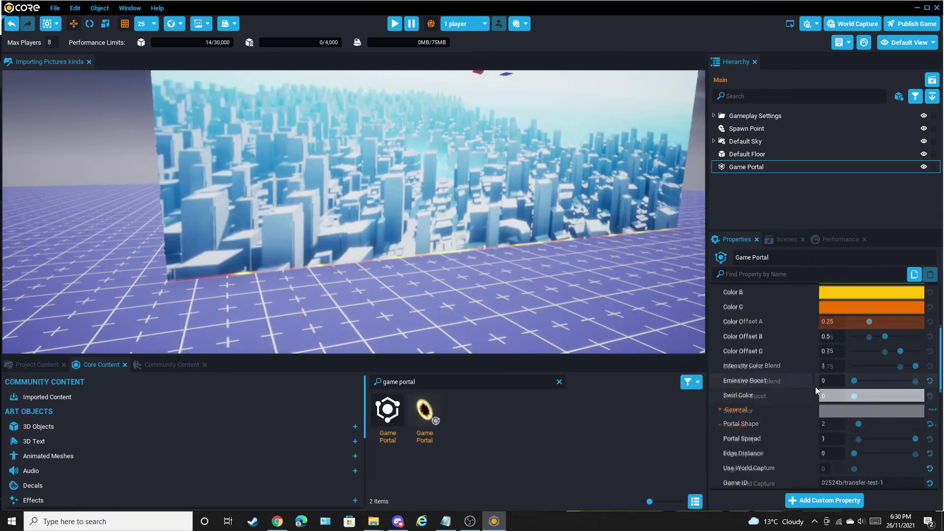
Make Color A fully transparent (alpha 0) and copy that value onto Color B and Color C.
click(833, 357)
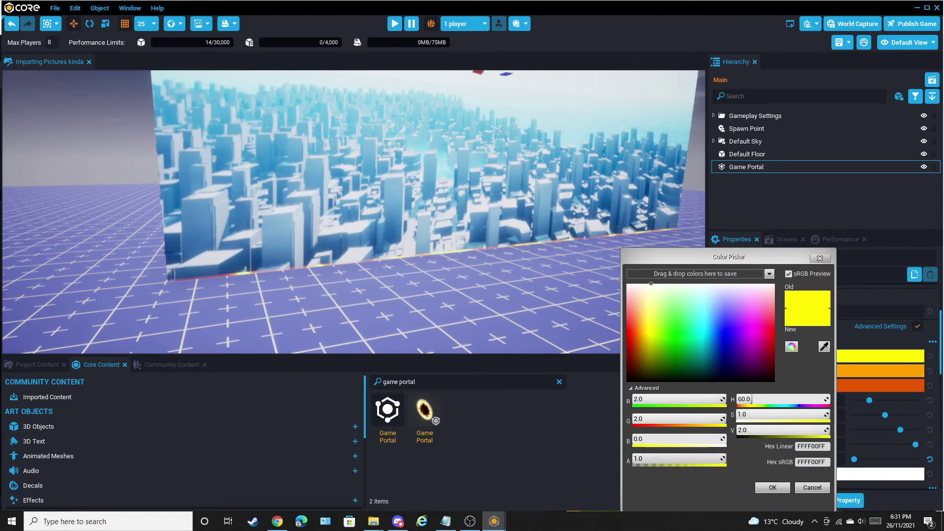
click(775, 488)
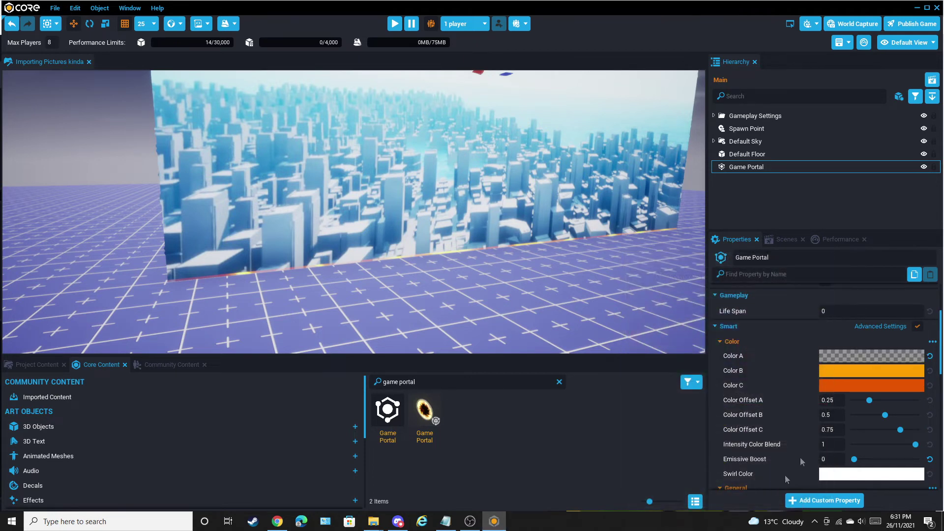
click(851, 358)
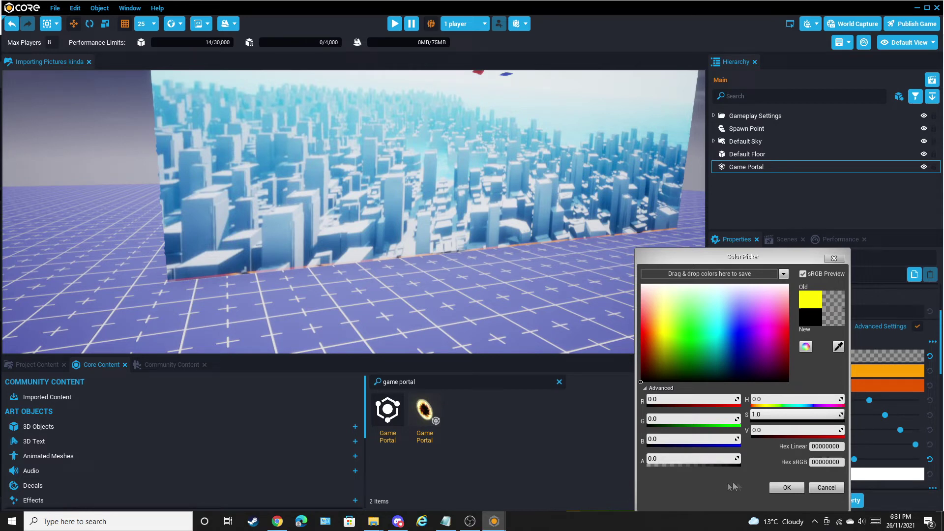
click(782, 488)
right_click(840, 356)
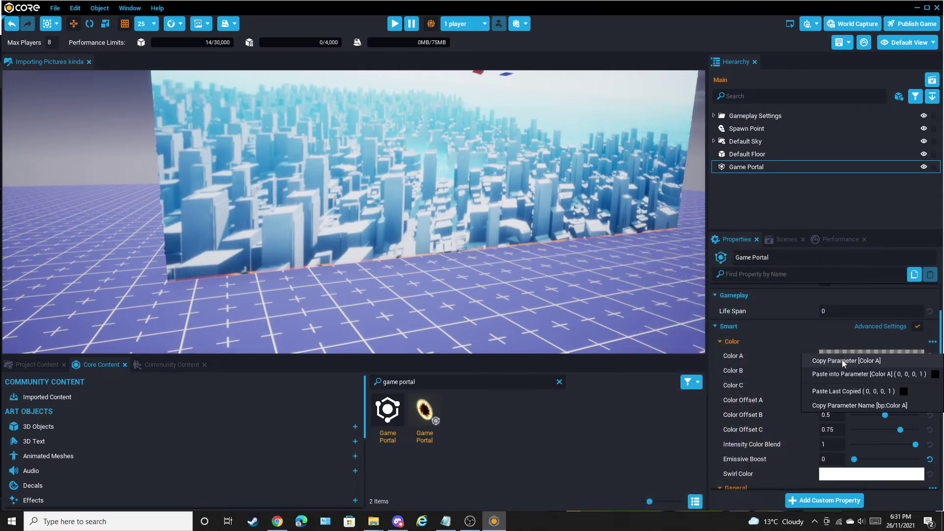
click(842, 362)
right_click(844, 373)
click(855, 399)
right_click(854, 387)
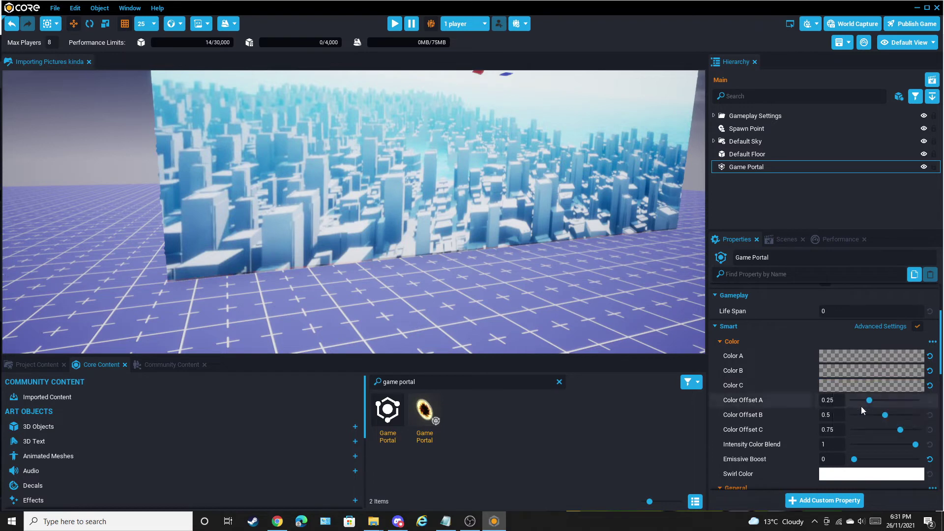
scroll(551, 290, up, 2)
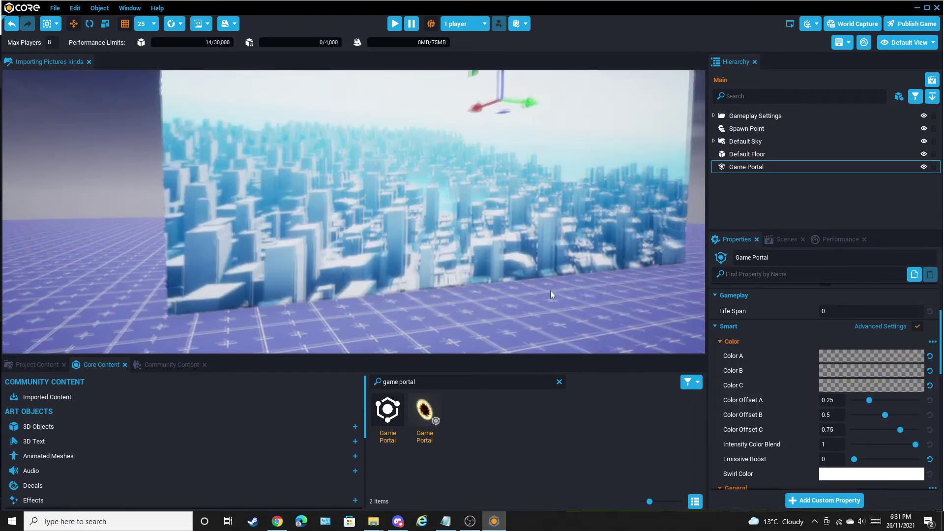
scroll(546, 275, down, 3)
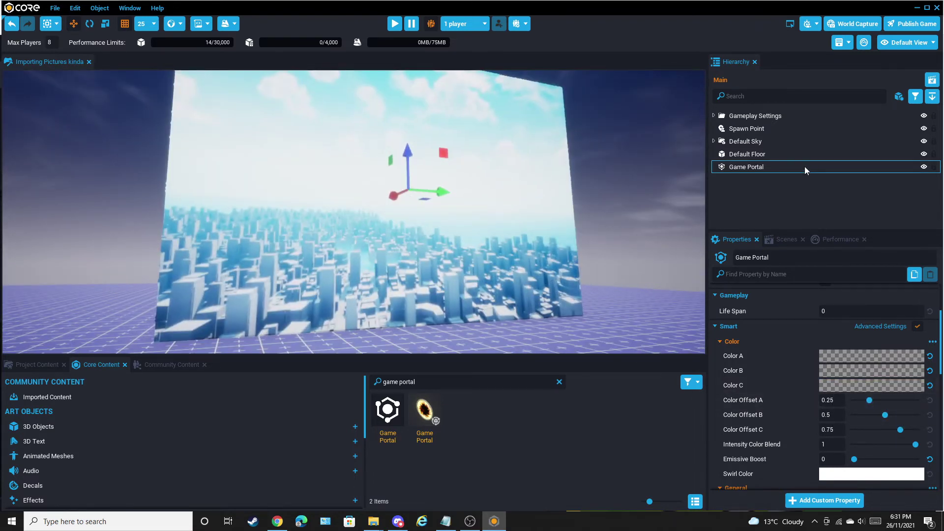
Duplicate the portal to the left, set its Screenshot Index to 3, and reopen the Transfer Test 1 page.
right_drag(571, 211, 497, 201)
alt+drag(497, 202, 295, 246)
scroll(751, 416, down, 3)
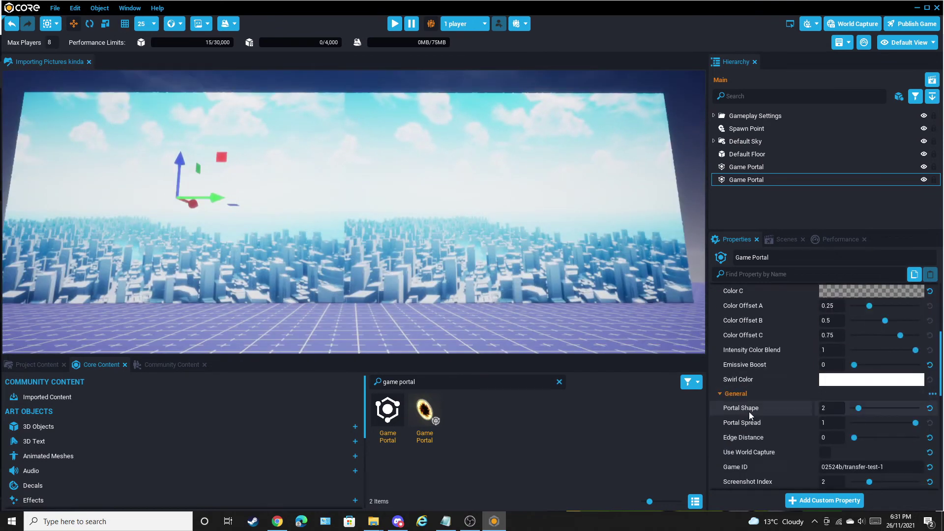
scroll(752, 415, down, 2)
drag(878, 439, 893, 439)
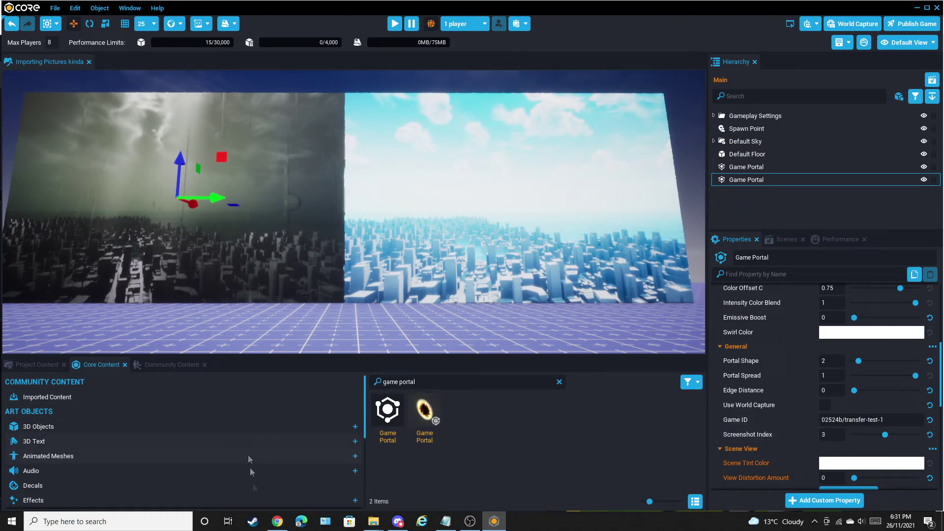
click(277, 521)
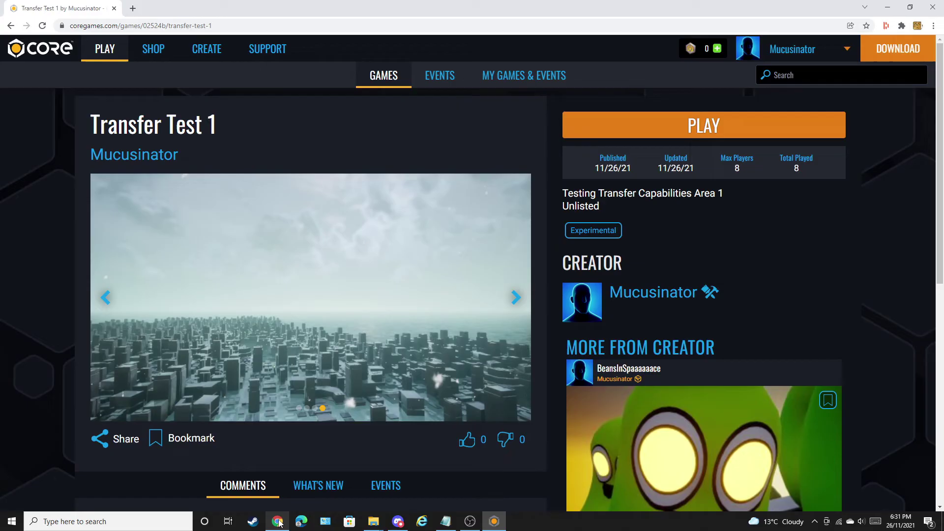
From the games listing, open Island Survival Alpha and select its game ID in the URL.
click(113, 52)
scroll(373, 135, down, 5)
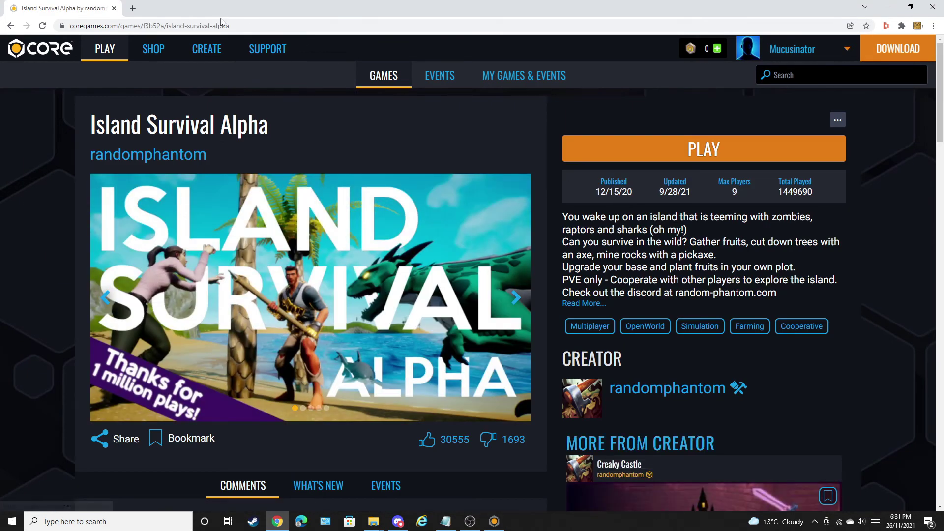
drag(235, 24, 174, 27)
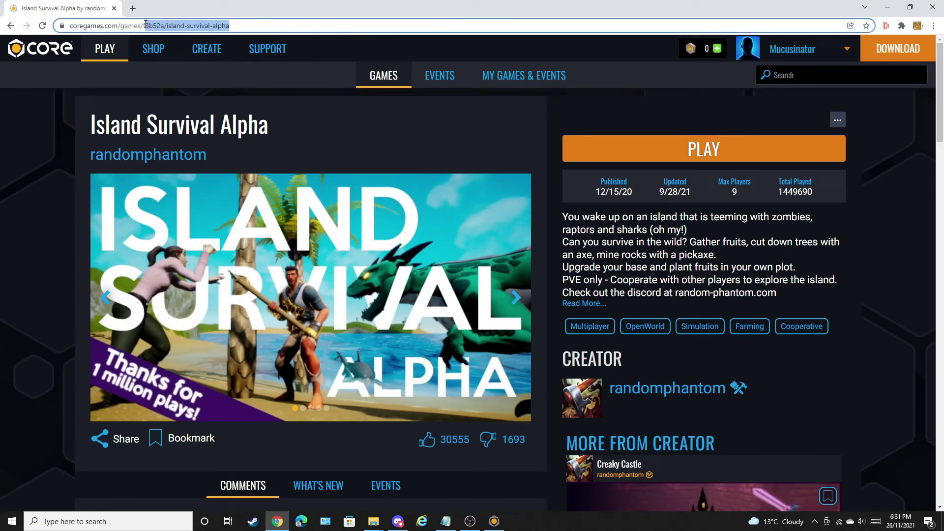
Apply game ID f3b52a/island-survival-alpha to the left portal, showing the Cut Down Every Tree screenshot.
click(494, 521)
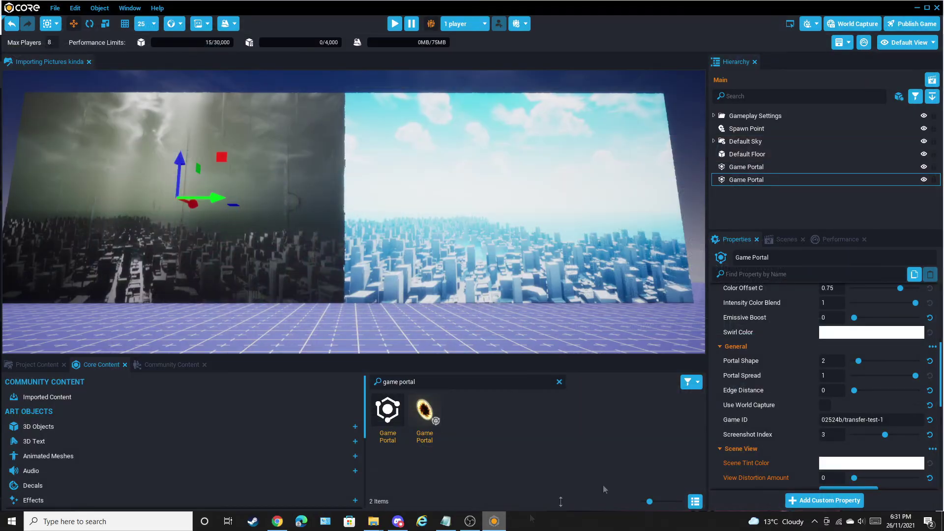
key(Return)
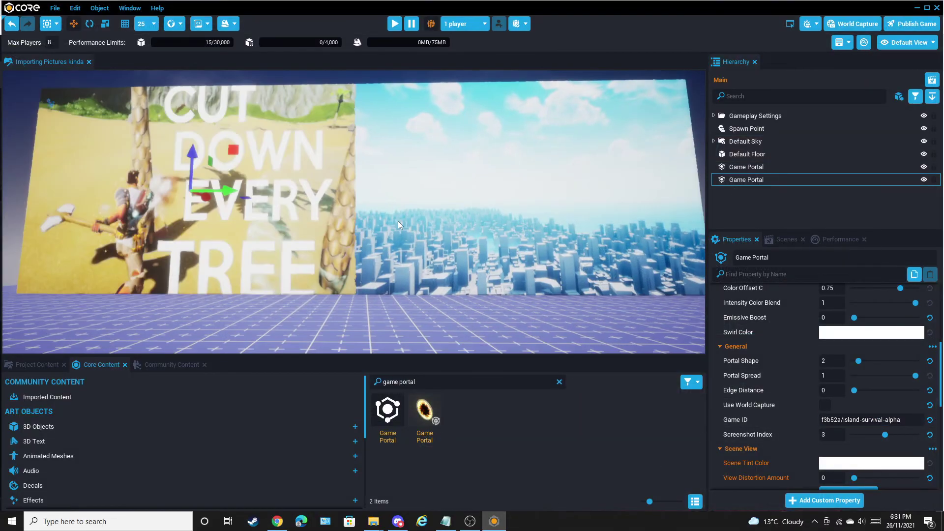